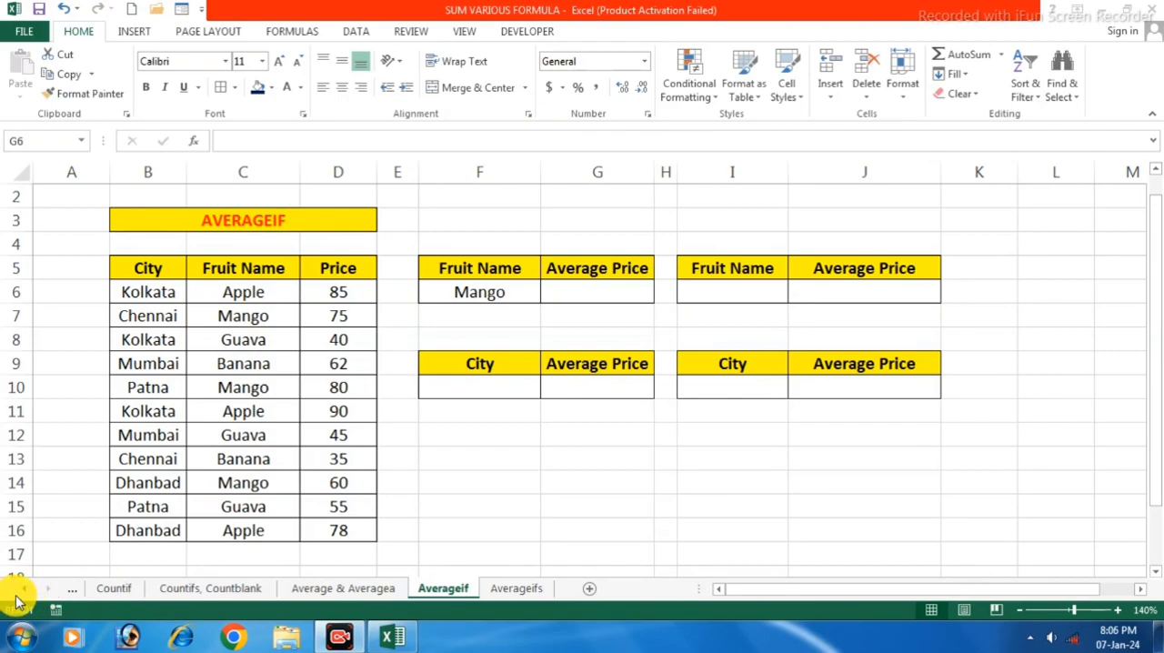
Open the Sumif sheet to review its example tables
click(28, 593)
click(27, 592)
click(27, 593)
click(28, 592)
click(28, 593)
click(27, 593)
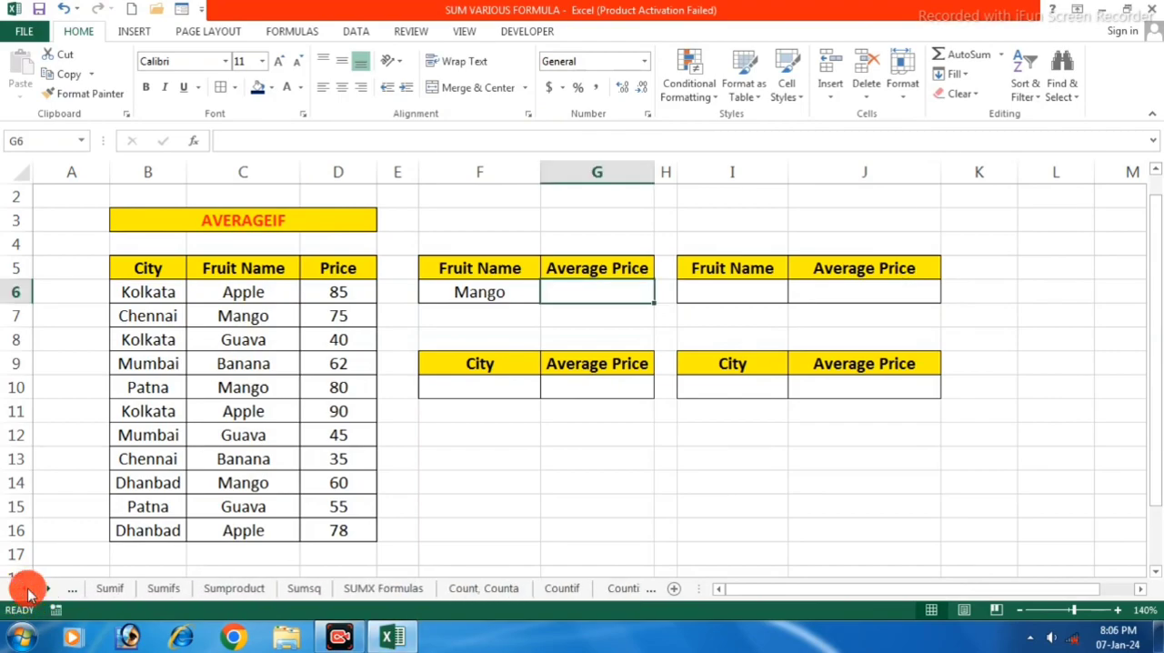
click(111, 590)
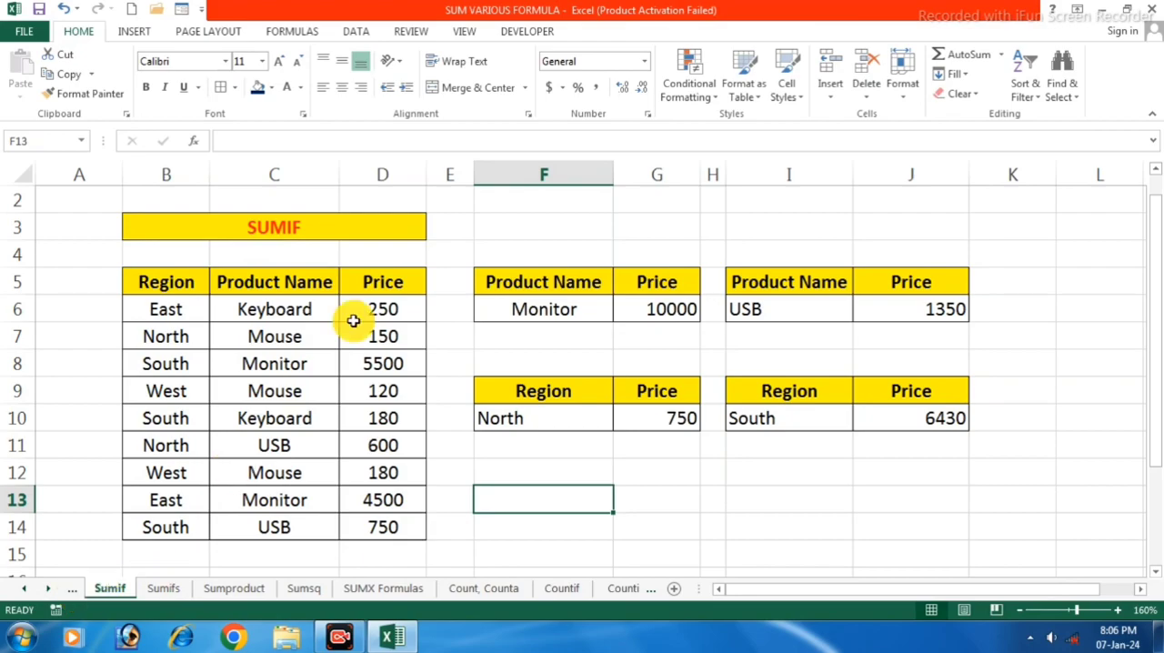
Return to the Averageif sheet
click(50, 592)
click(50, 592)
click(50, 591)
click(50, 591)
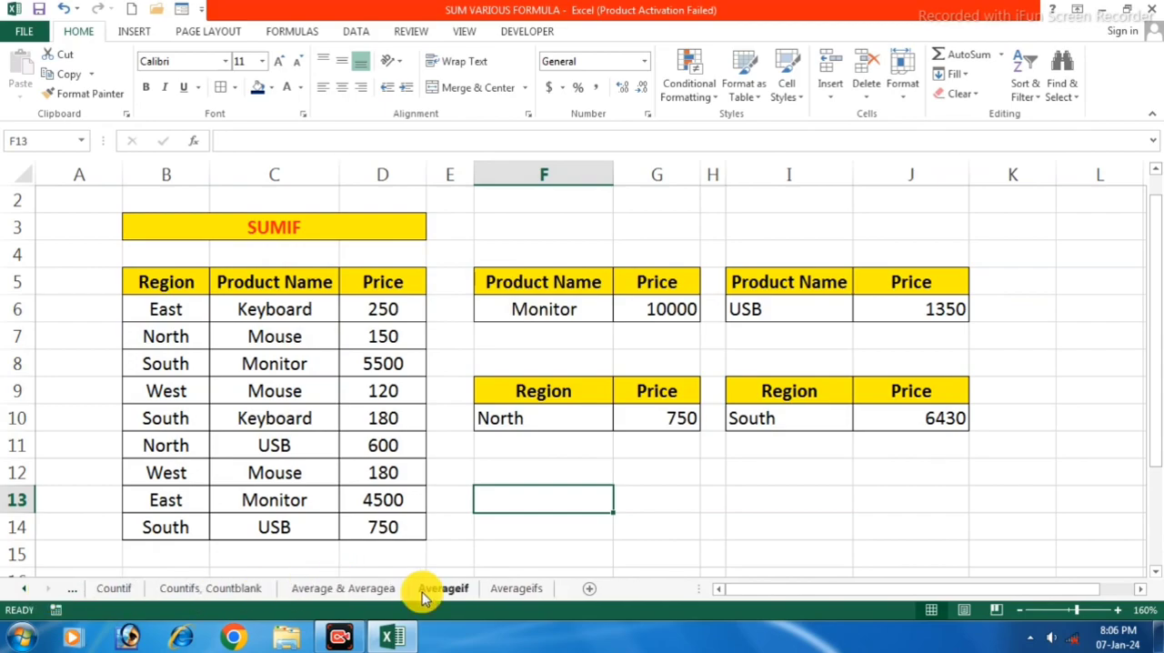
click(464, 593)
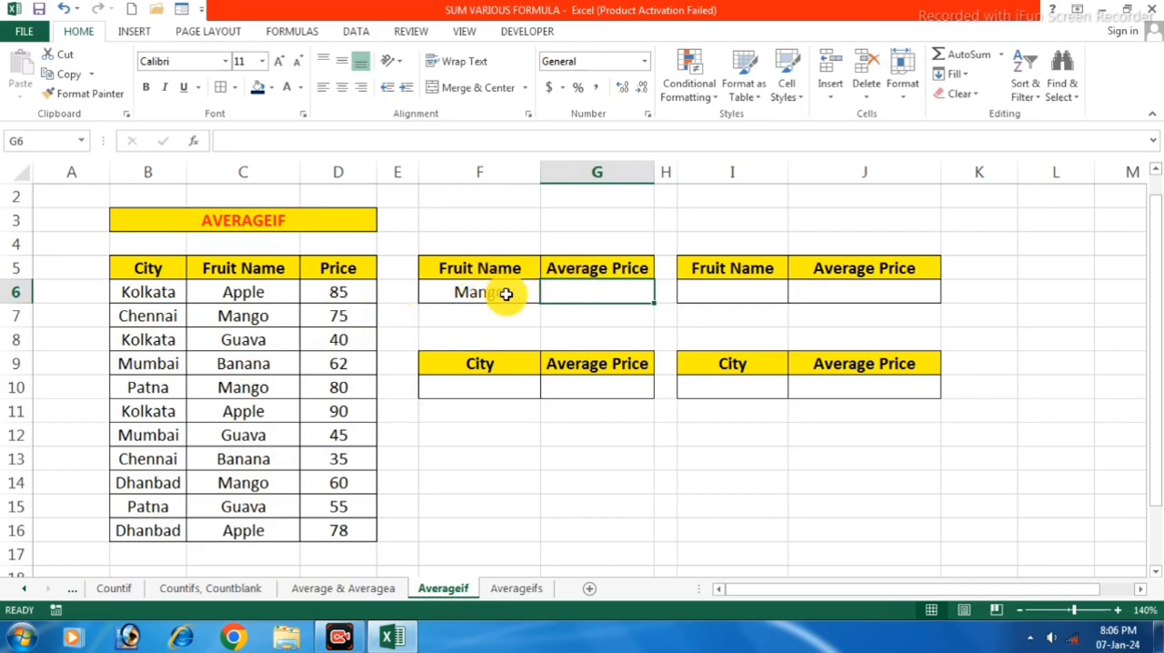
Examine each Mango row's fruit name and price in the source table
drag(268, 314, 337, 314)
drag(260, 386, 351, 386)
drag(239, 485, 333, 482)
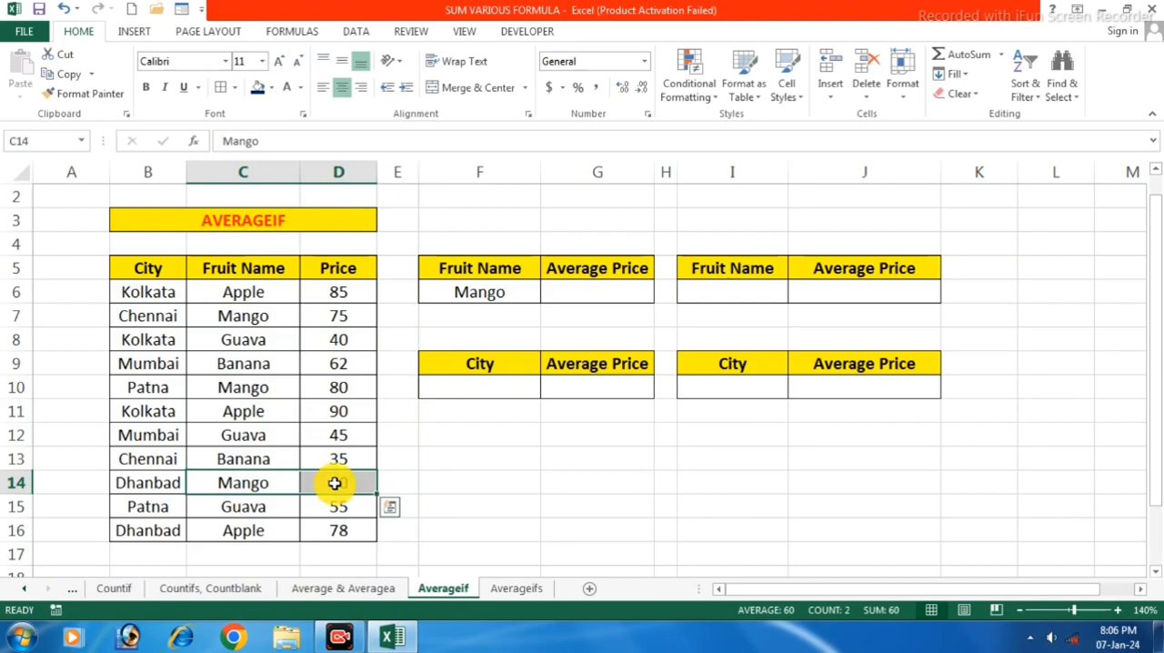
Calculate the average Mango price in G6 with =Averageif(C6:C16,F6,D6:D16)
click(592, 294)
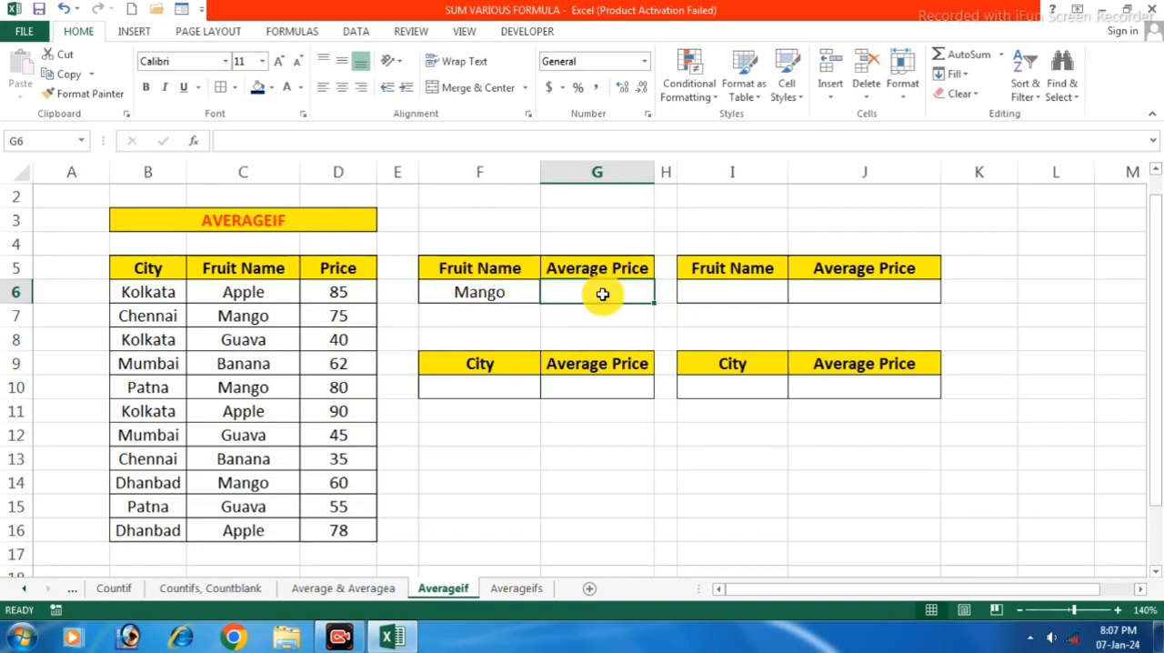
text(=)
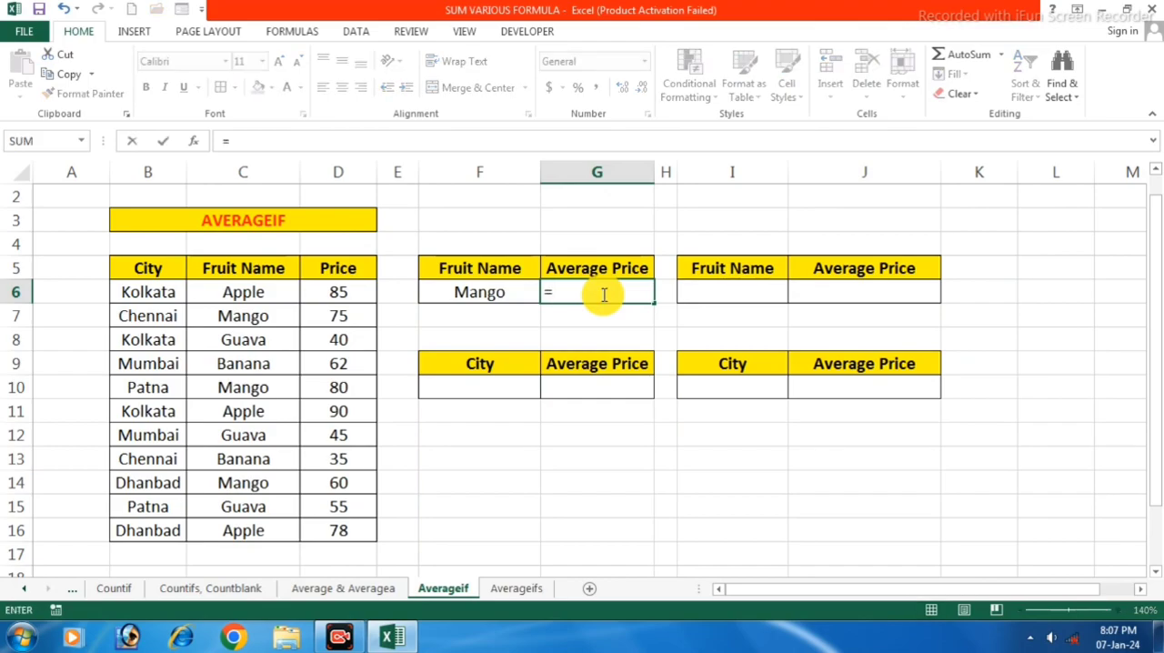
text(Aver)
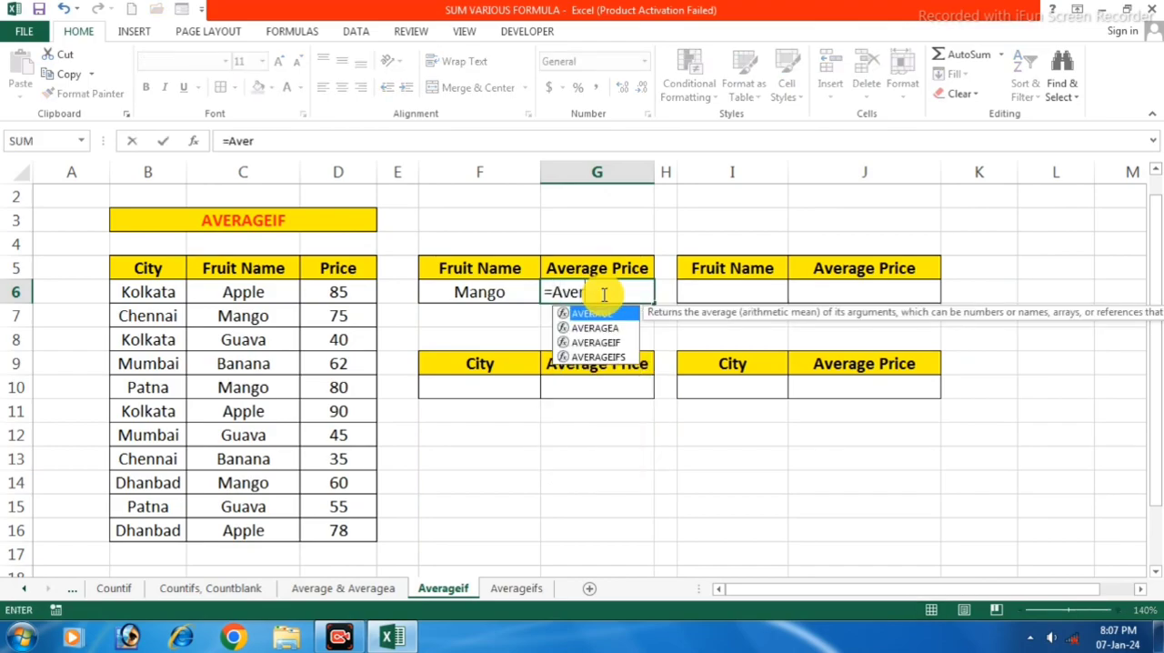
text(agei)
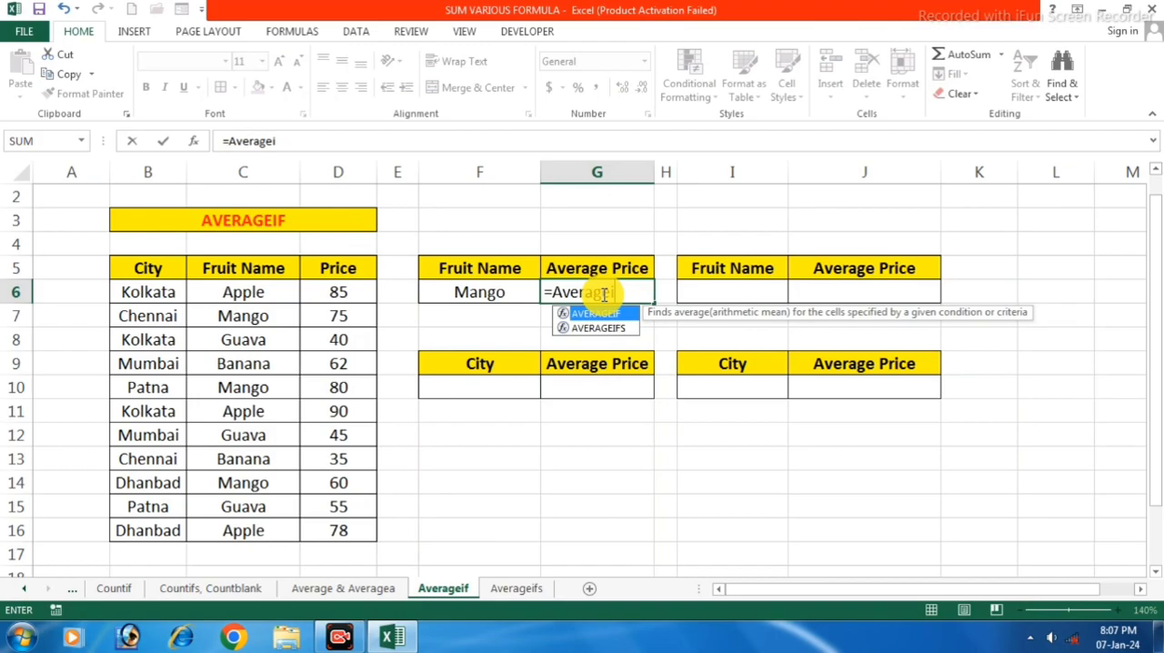
text(f()
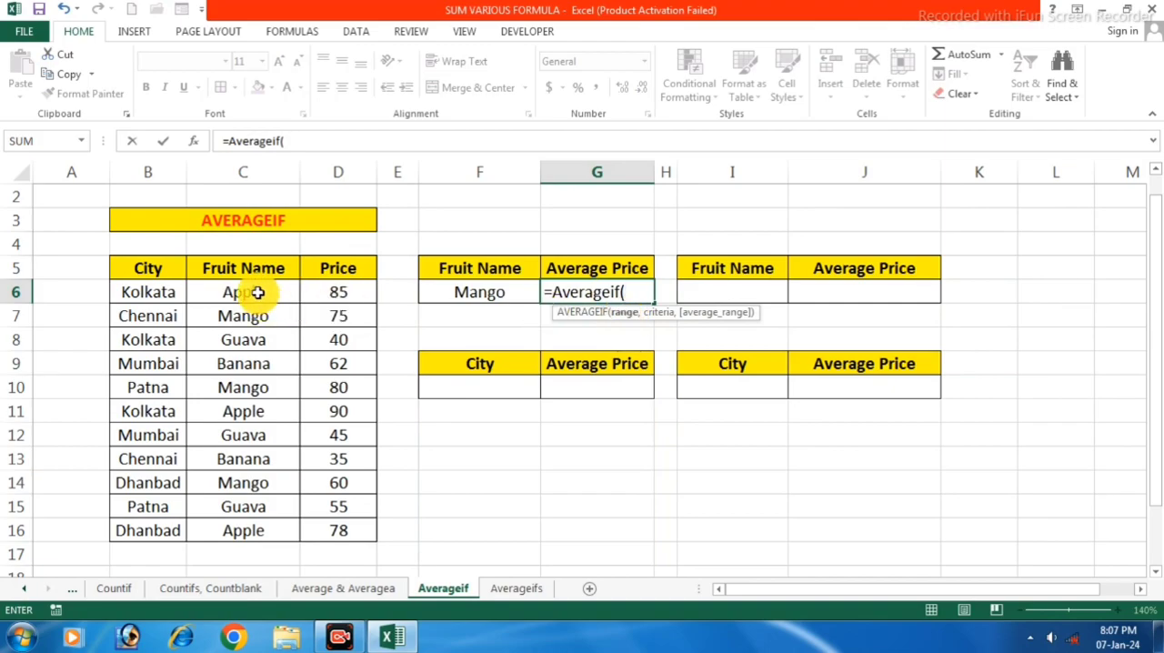
drag(259, 292, 253, 527)
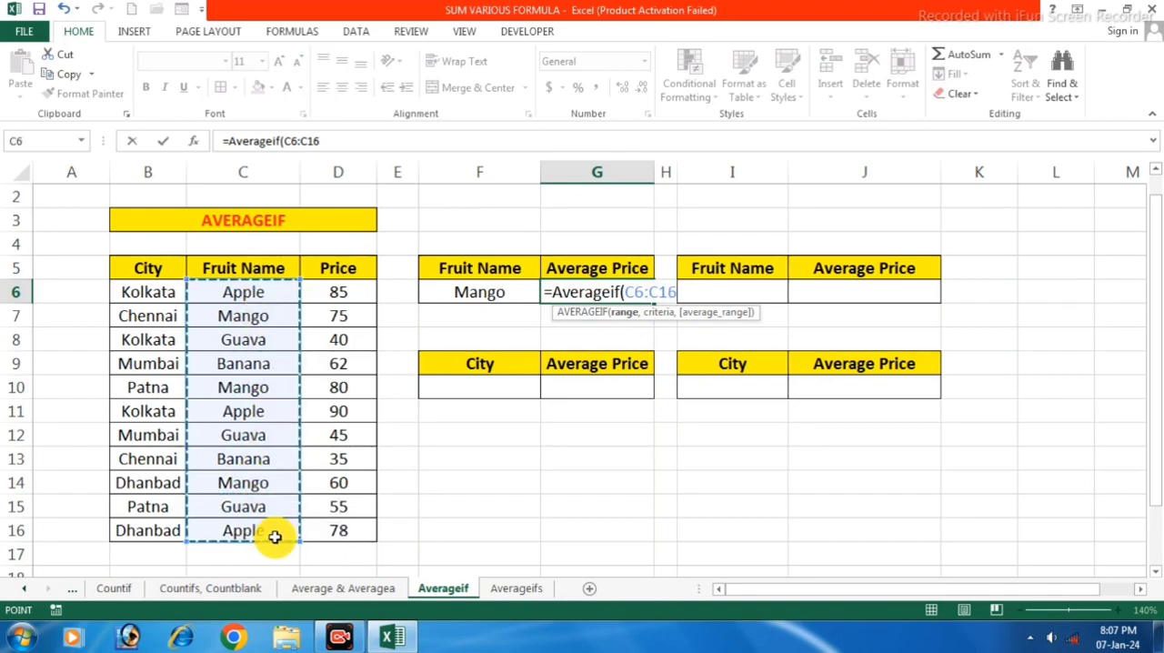
text(,)
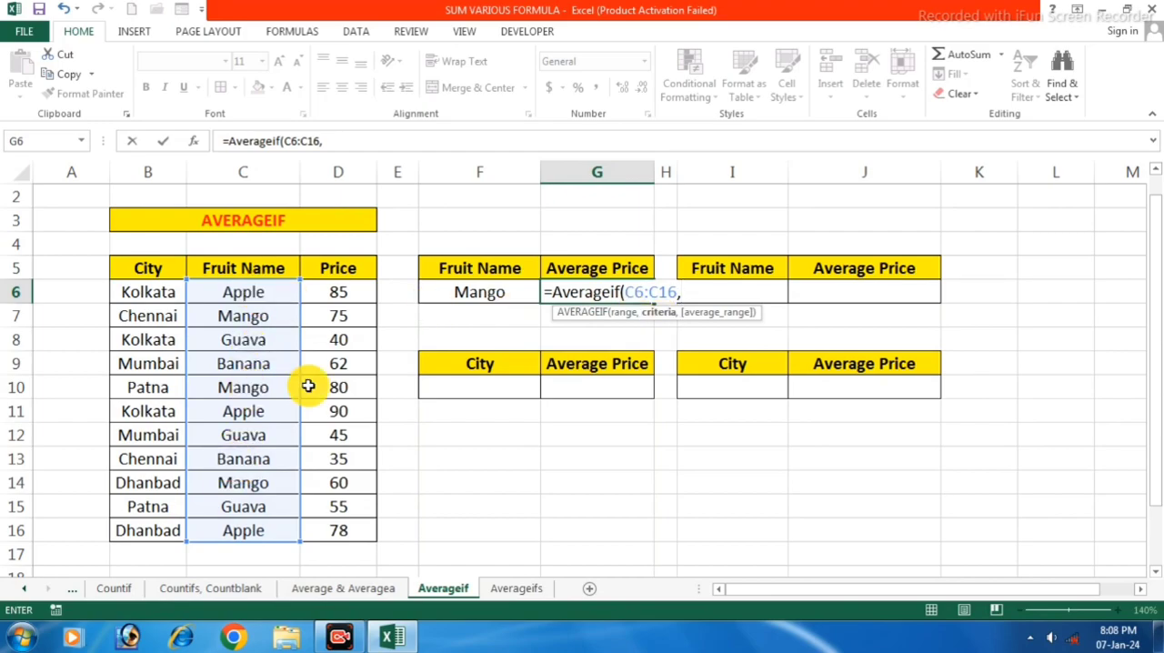
click(478, 292)
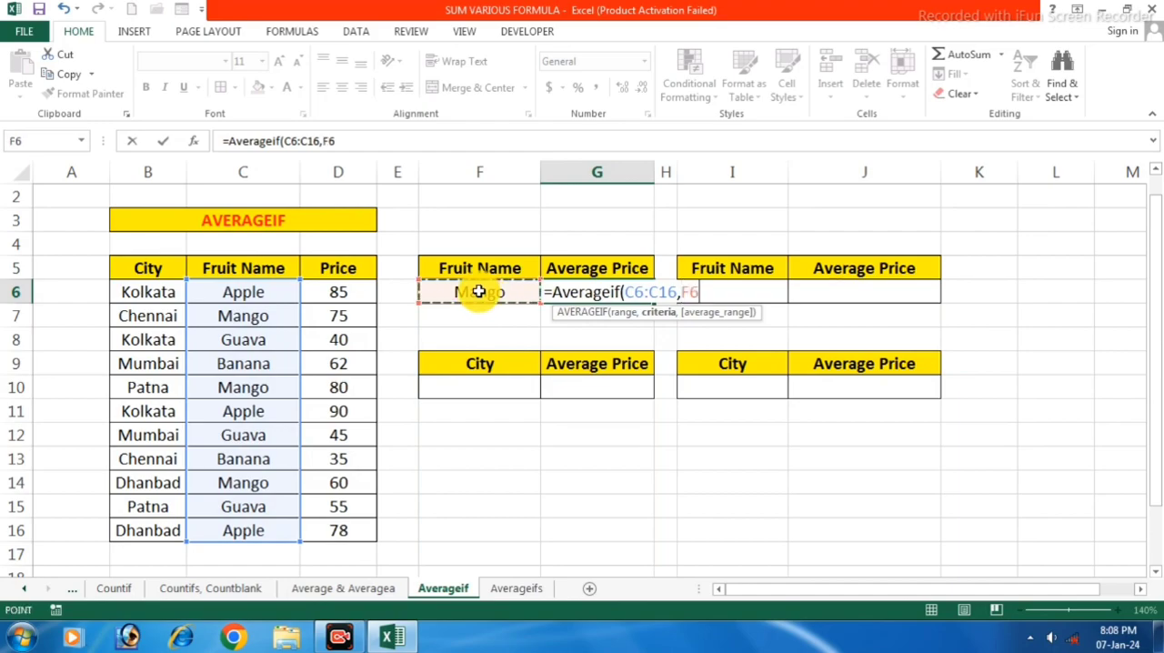
text(,)
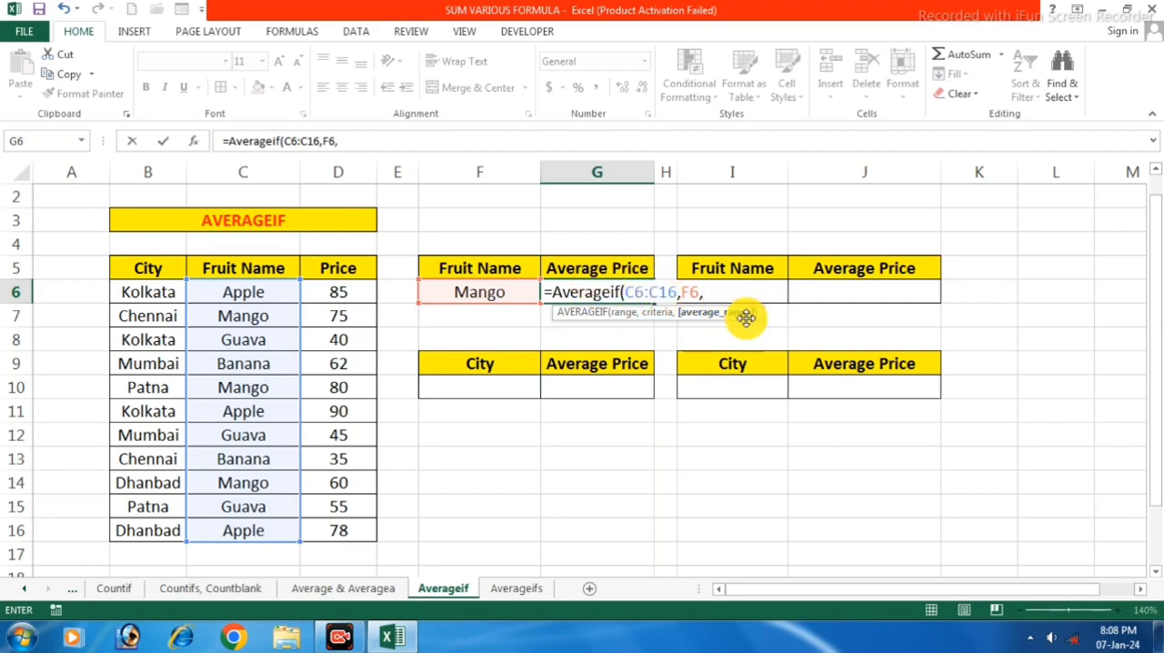
drag(337, 291, 343, 532)
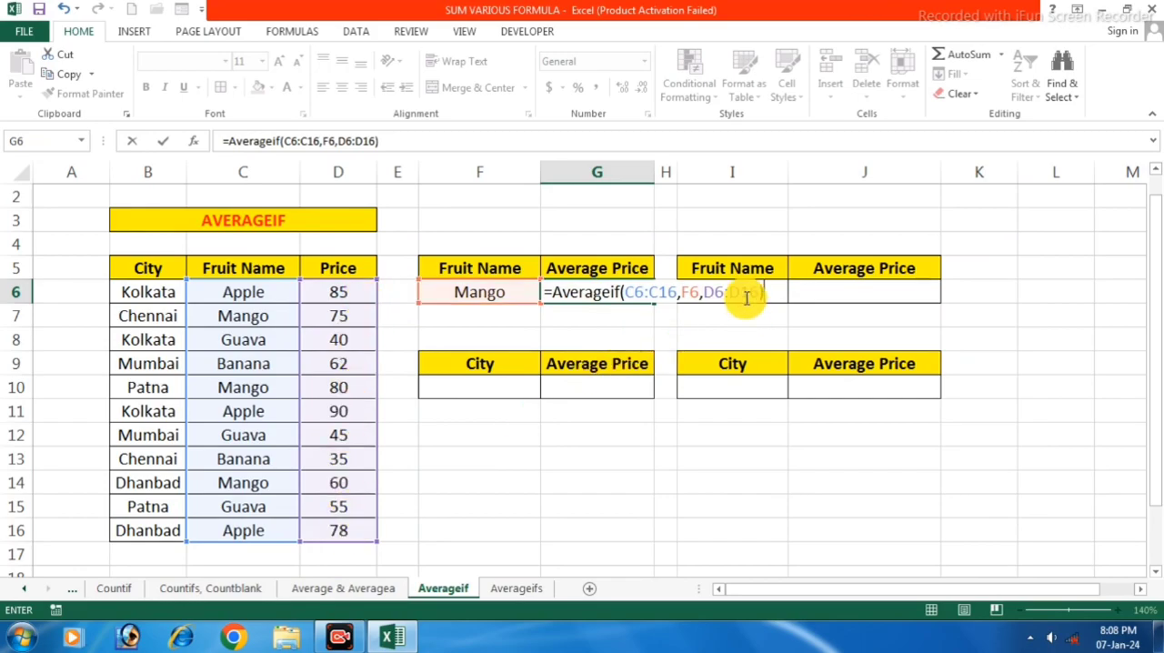
key(Return)
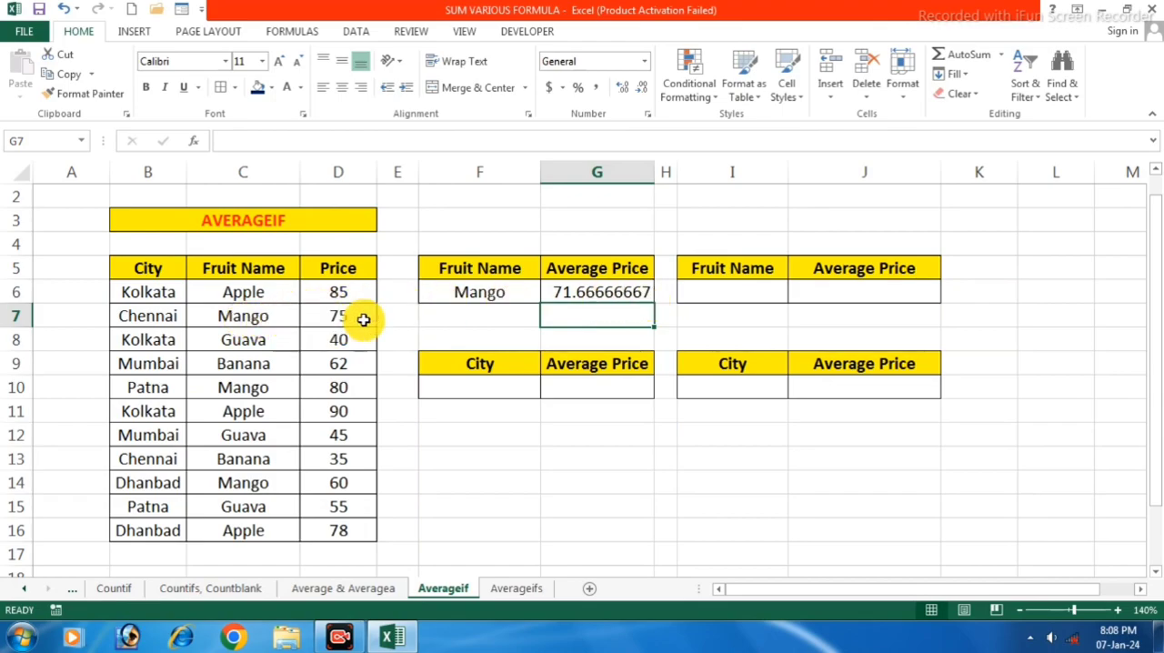
Add up the three Mango prices in cell F13 with =D7+D10+D14
click(472, 463)
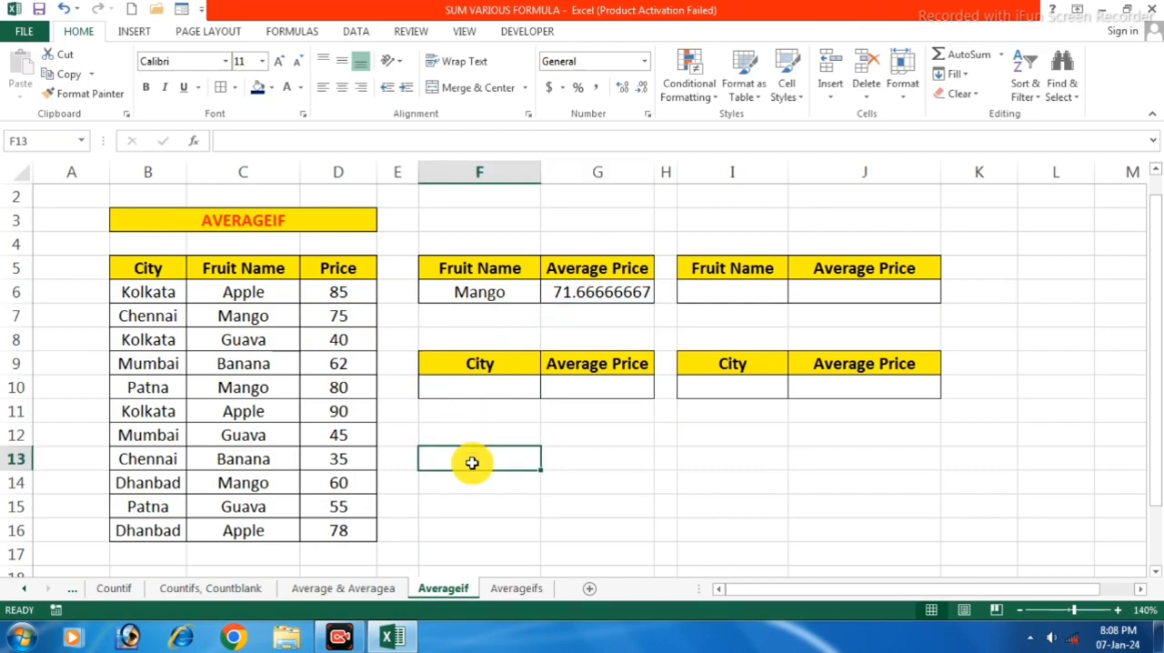
text(=)
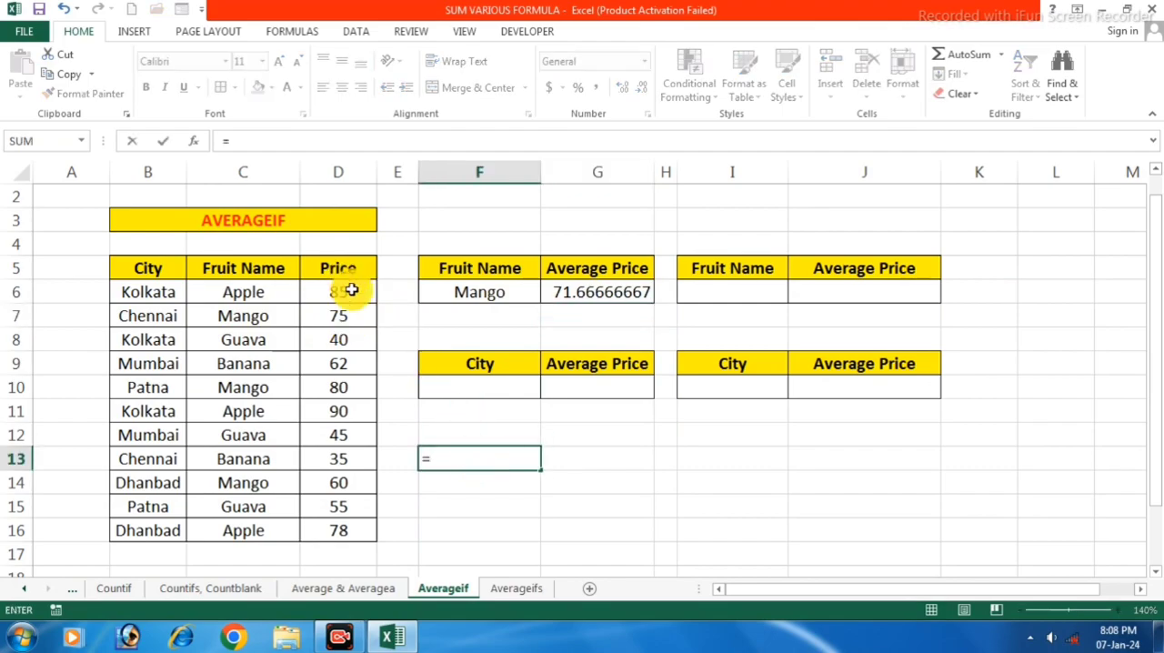
click(332, 309)
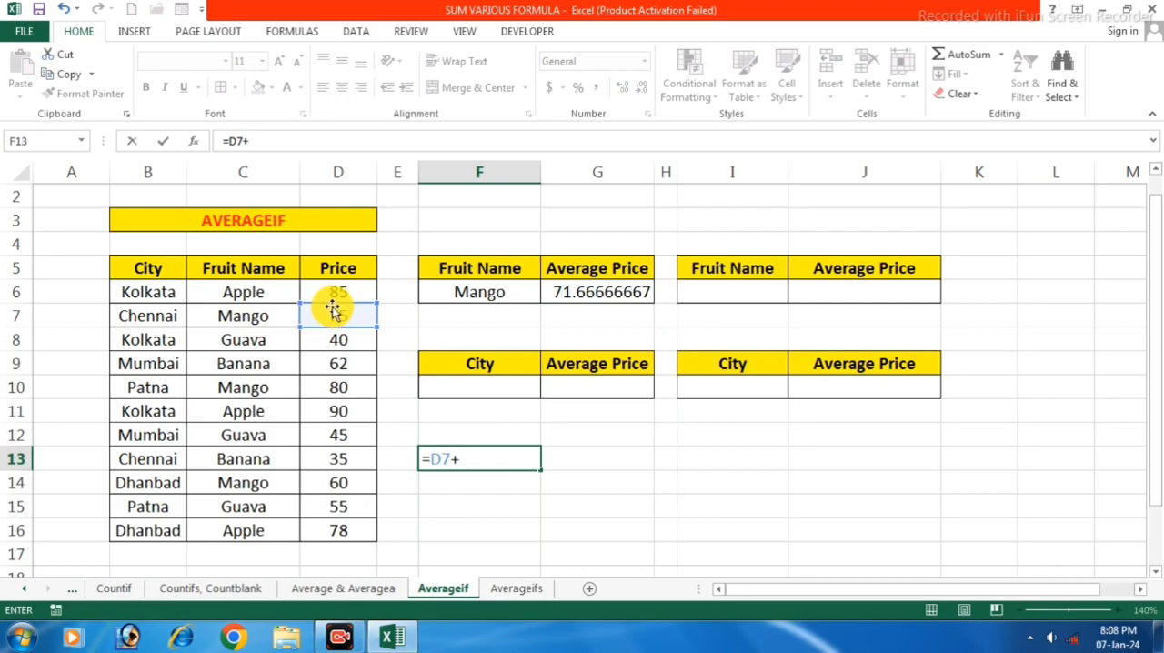
click(332, 388)
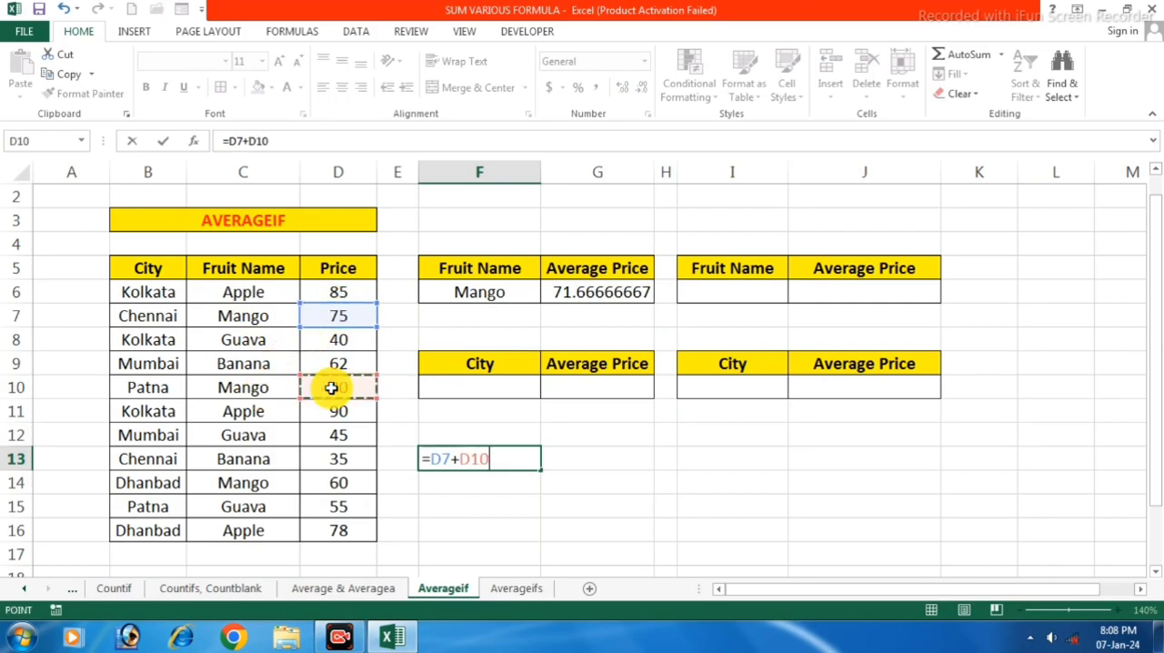
text(+)
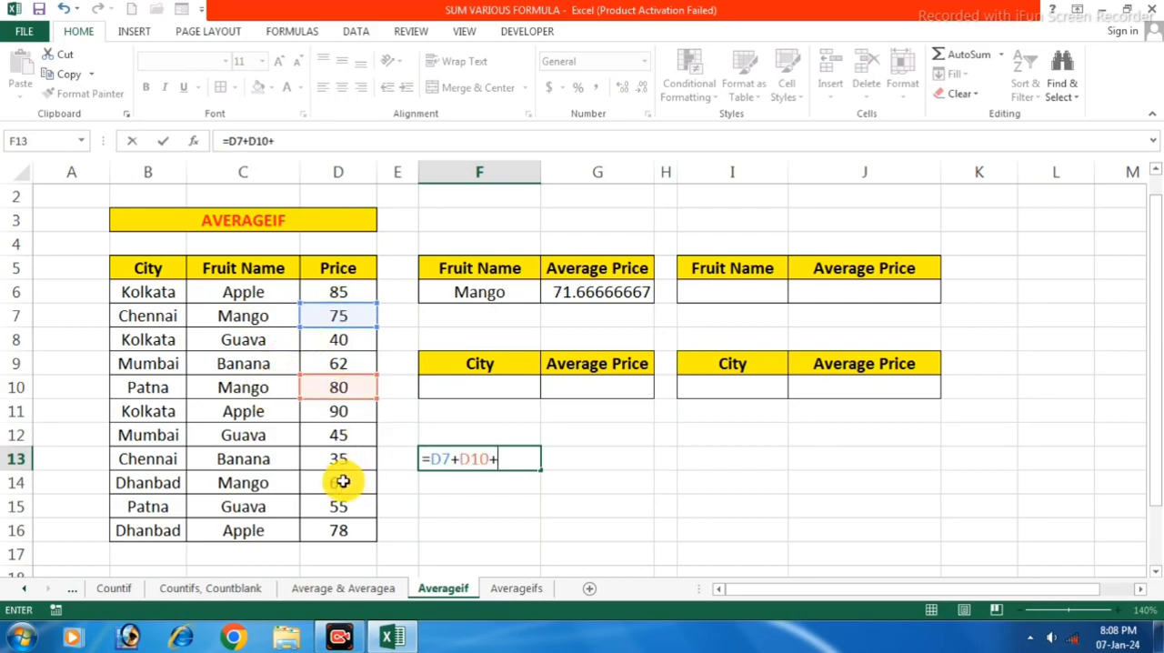
click(340, 481)
key(Return)
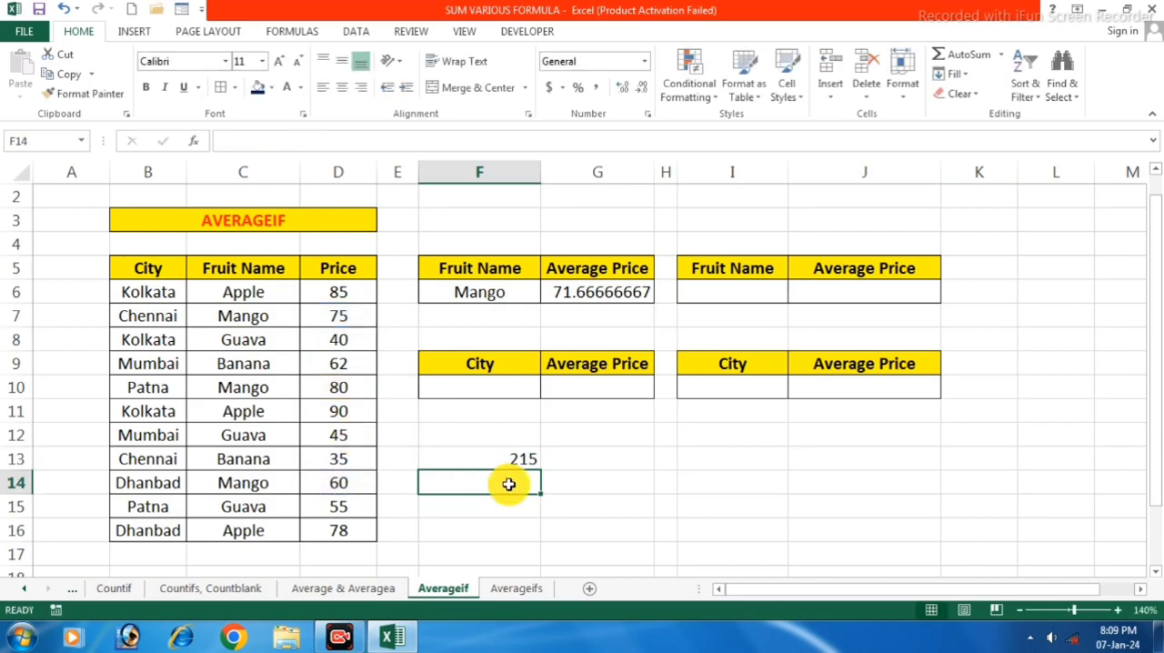
Divide the Mango price total by 3 in cell F14 with =F13/3
text(=)
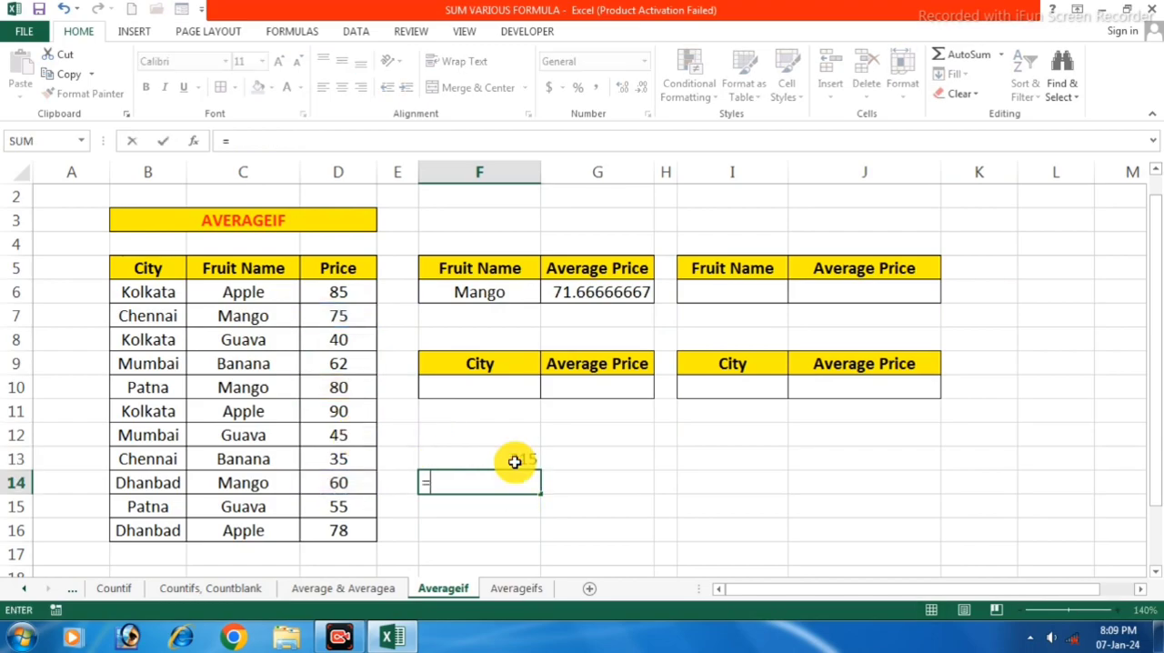
click(515, 454)
text(/)
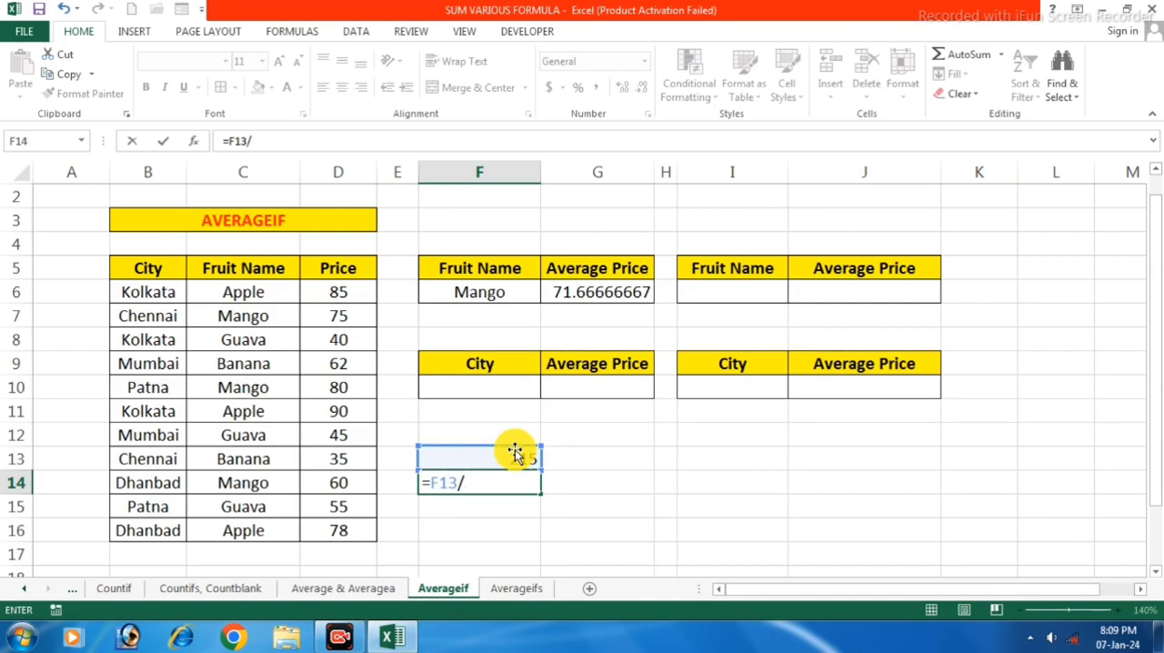
text(3)
key(Return)
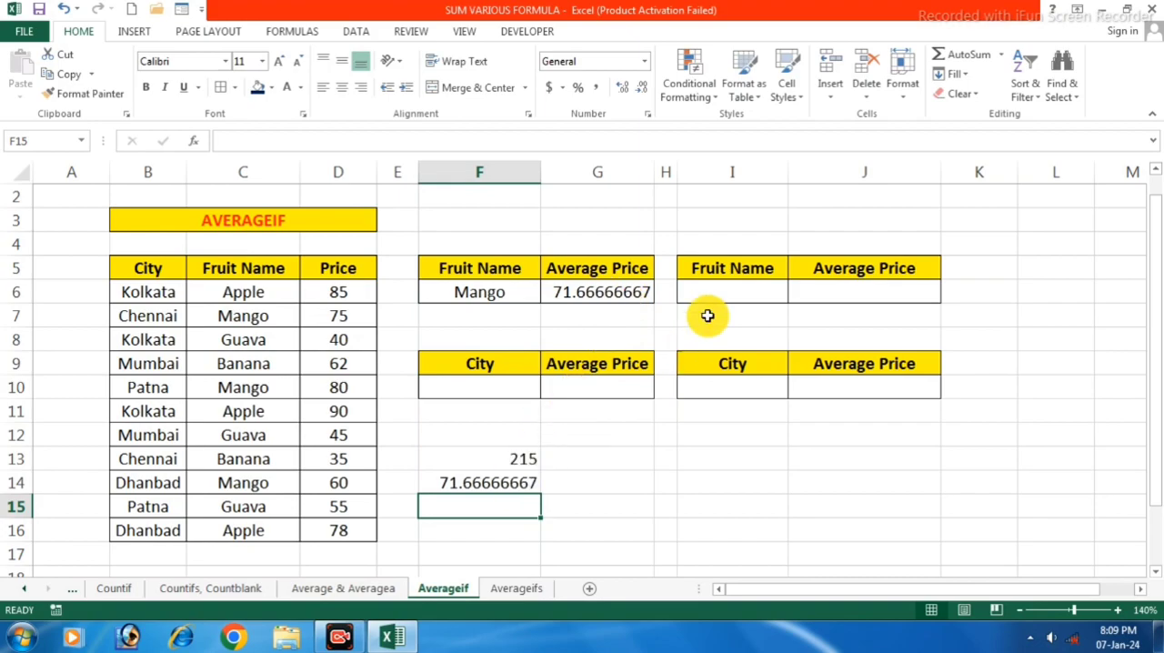
Enter Apple as the fruit name in cell I6 and select its Average Price cell J6
click(727, 294)
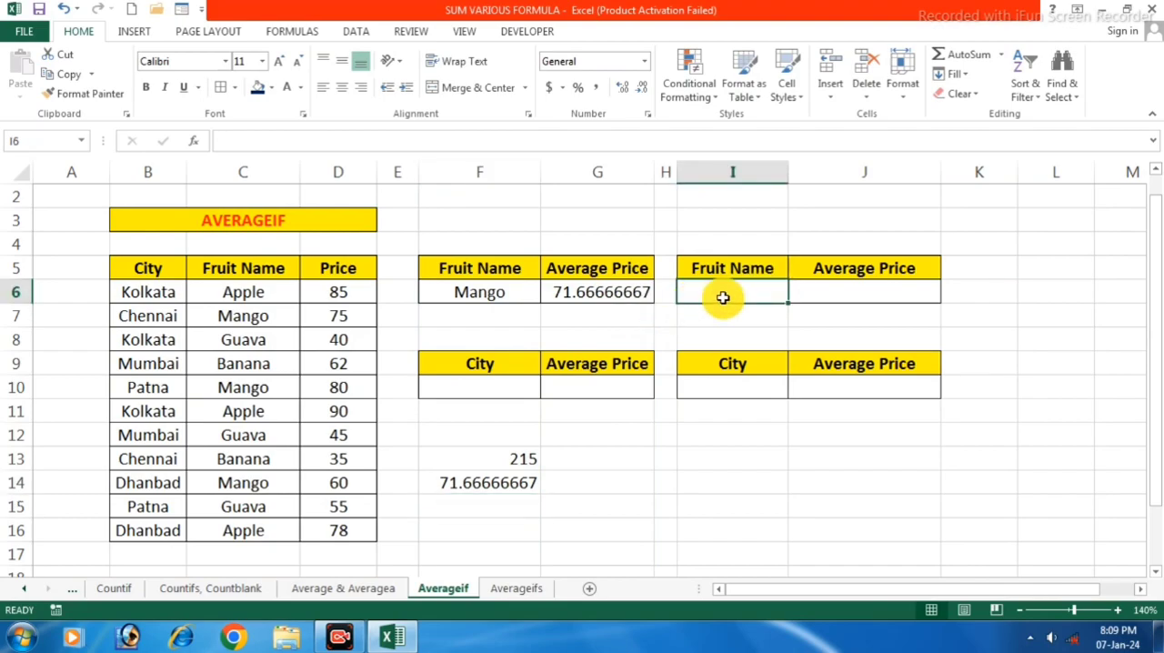
text(Apple)
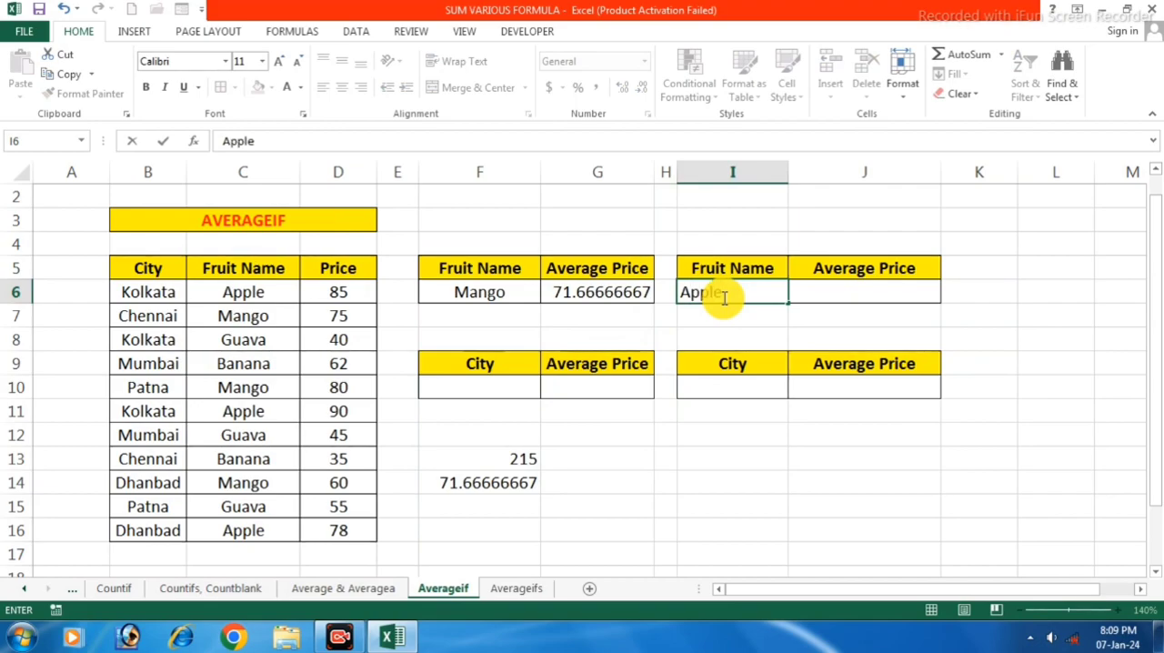
click(861, 290)
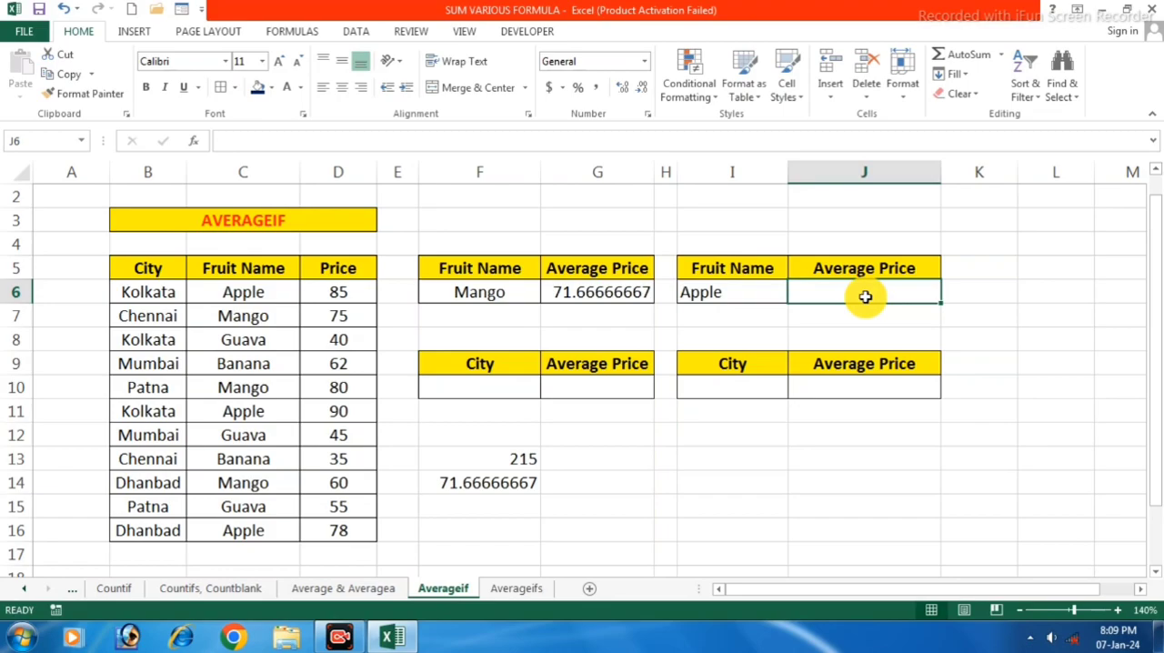
Calculate the average Apple price in J6 with =Averageif(C6:C16,I6,D6:D16)
text(=A)
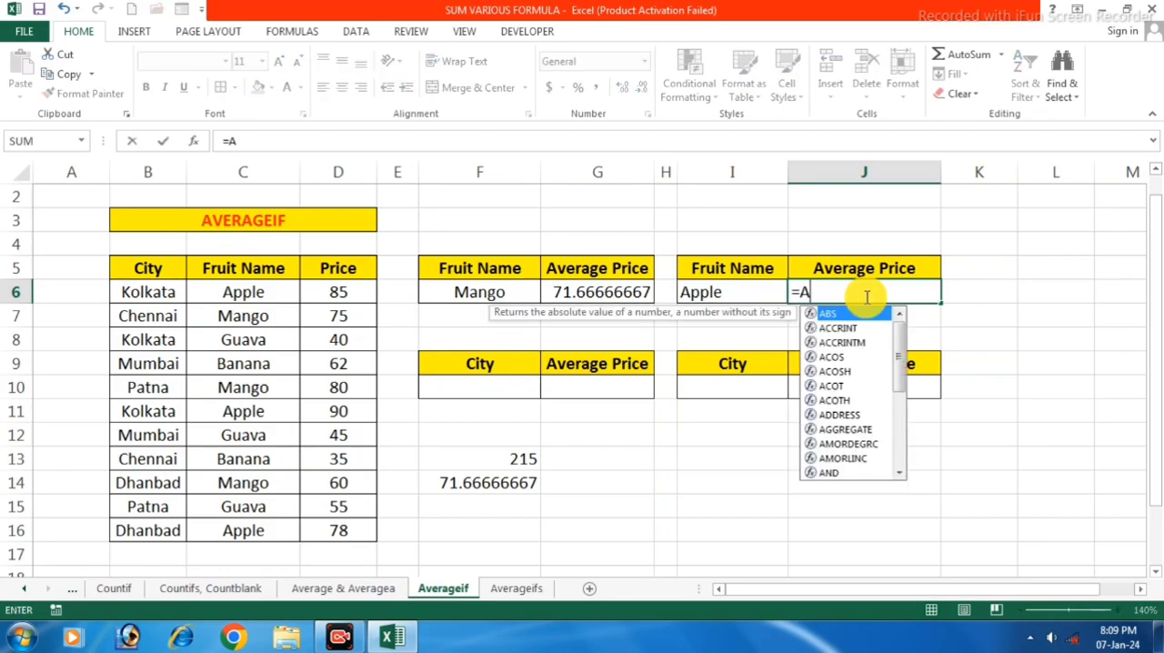
text(verage)
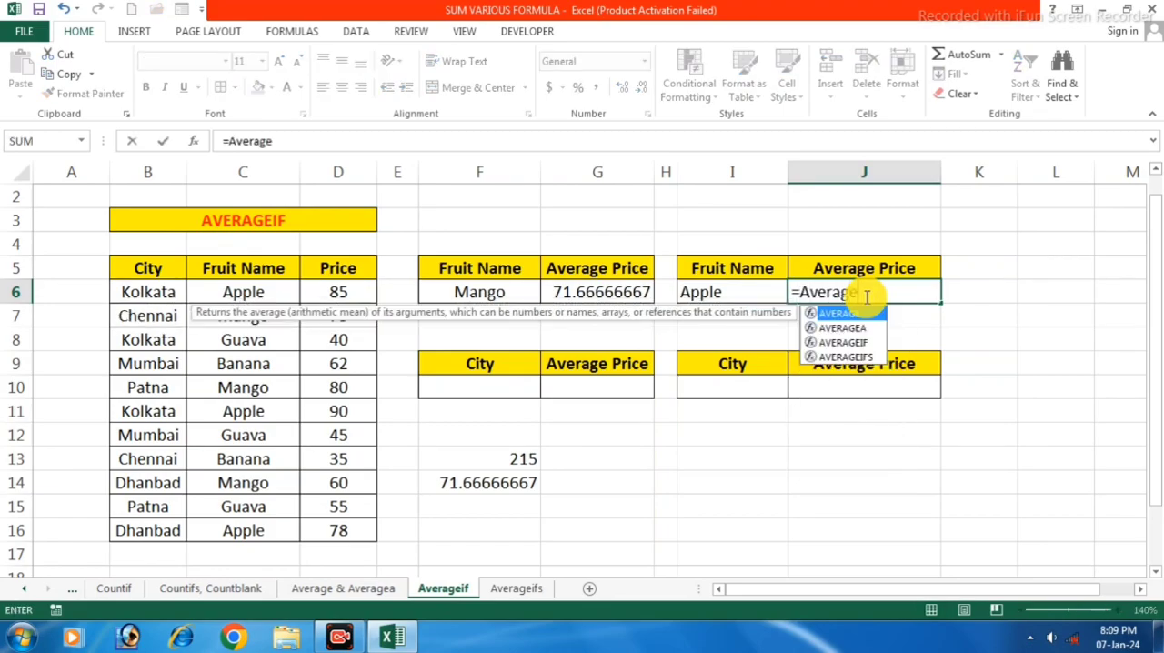
text(if()
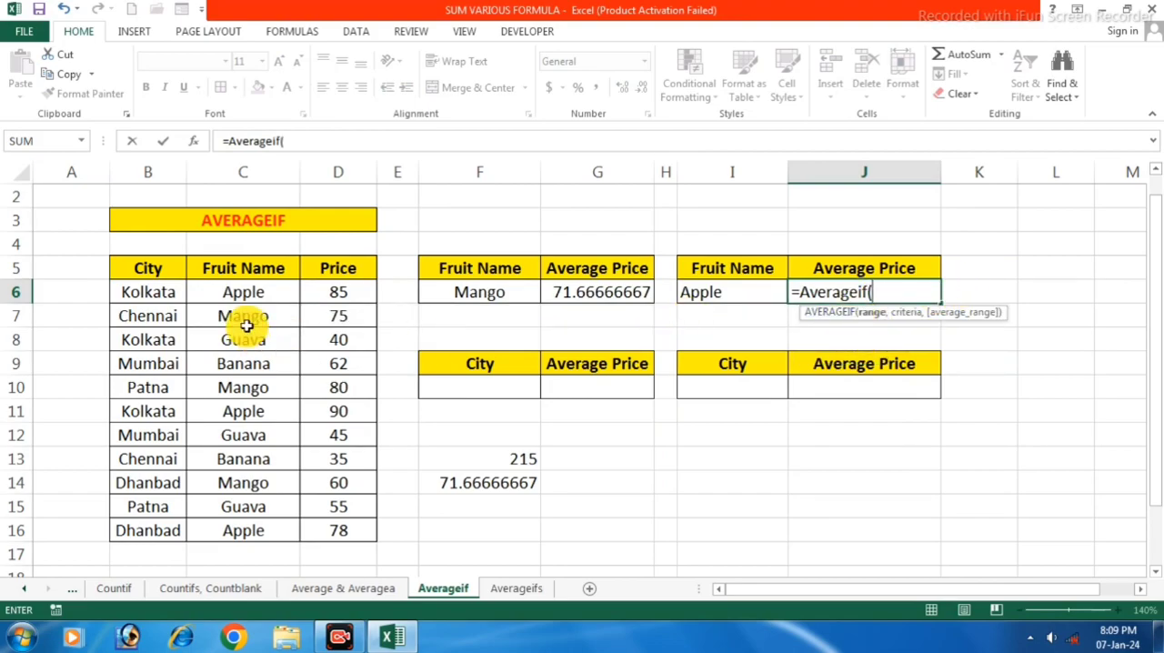
drag(259, 295, 267, 525)
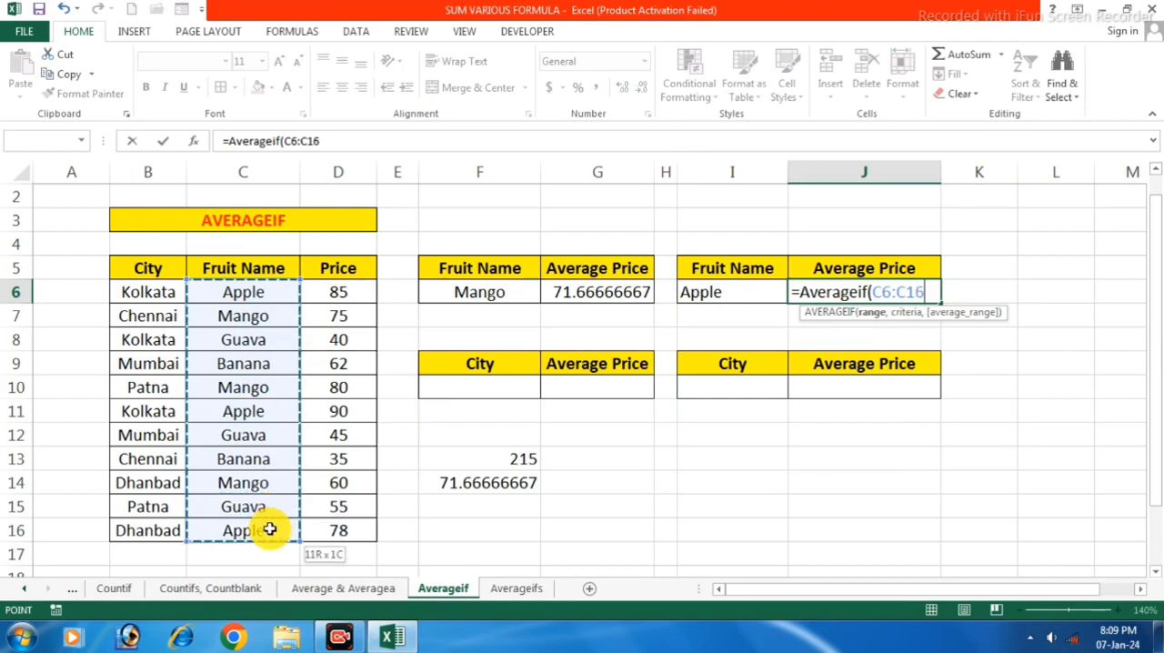
text(,)
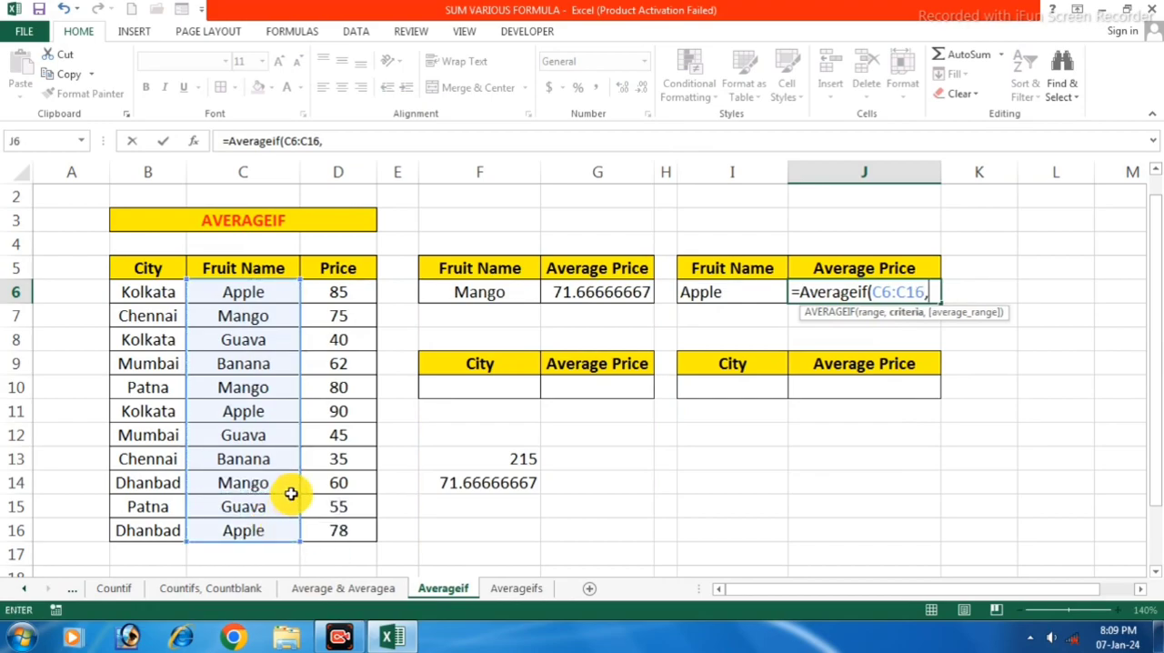
click(717, 295)
text(,)
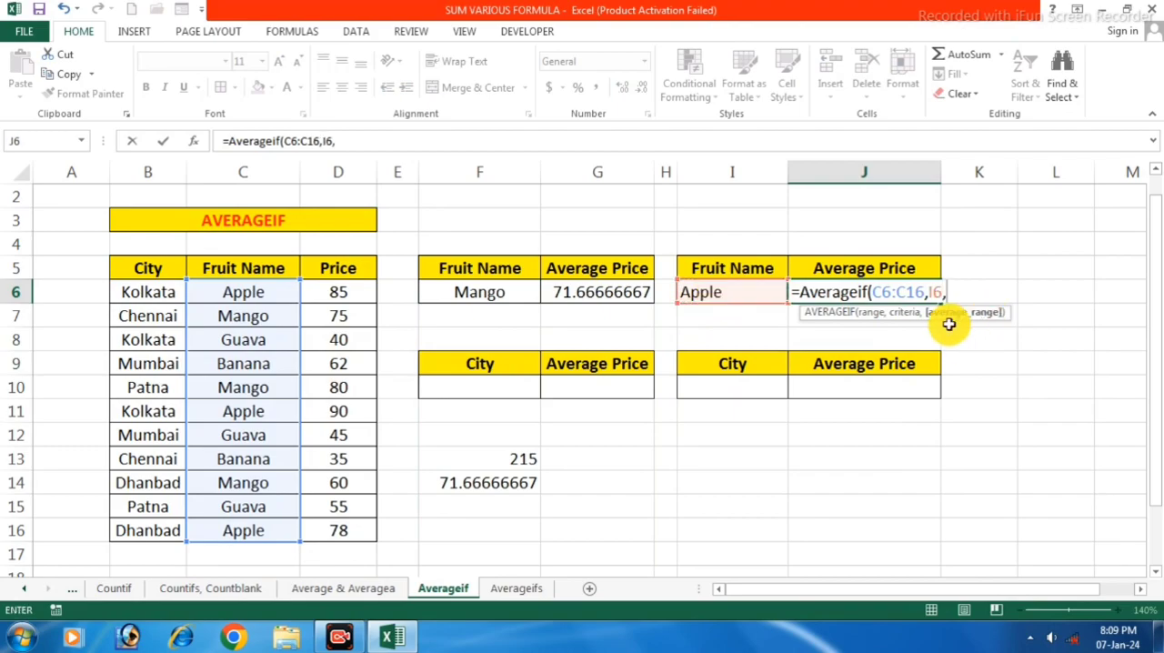
drag(347, 290, 336, 531)
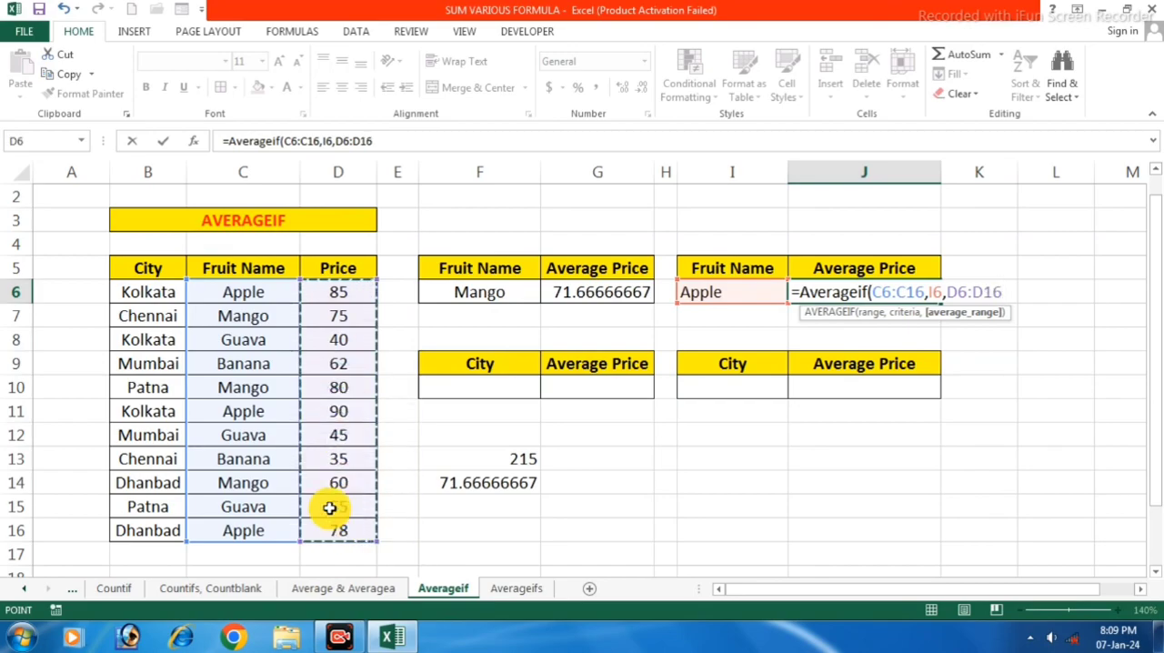
text())
key(Return)
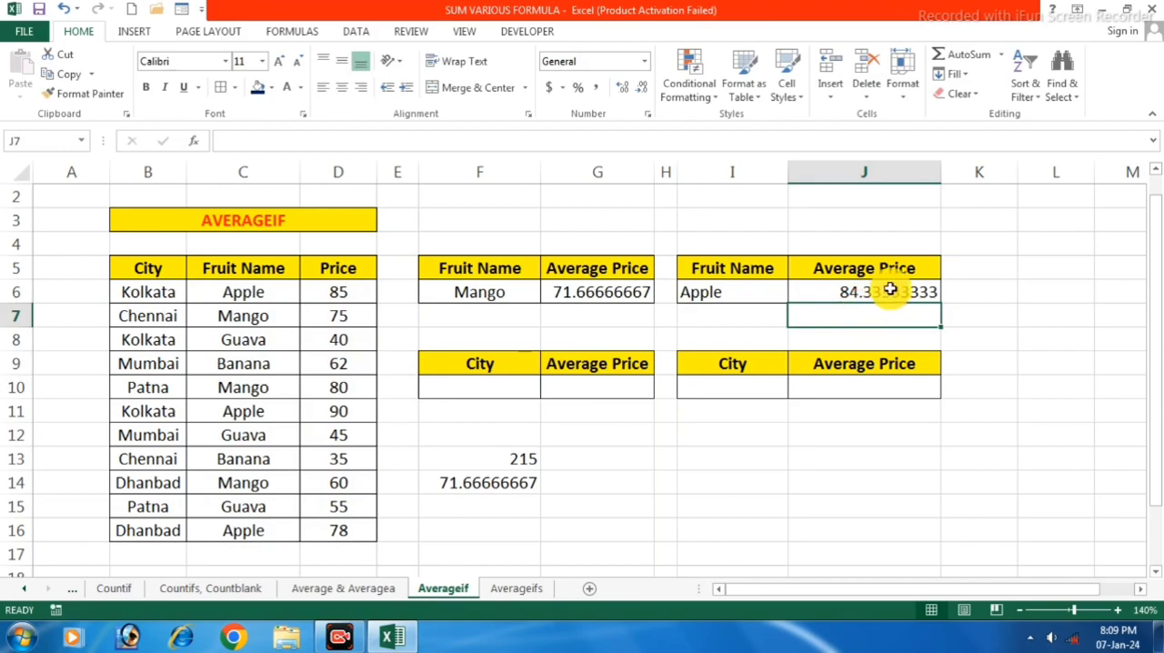
Add up the three Apple prices in cell G13 with =D6+D11+D16
click(608, 458)
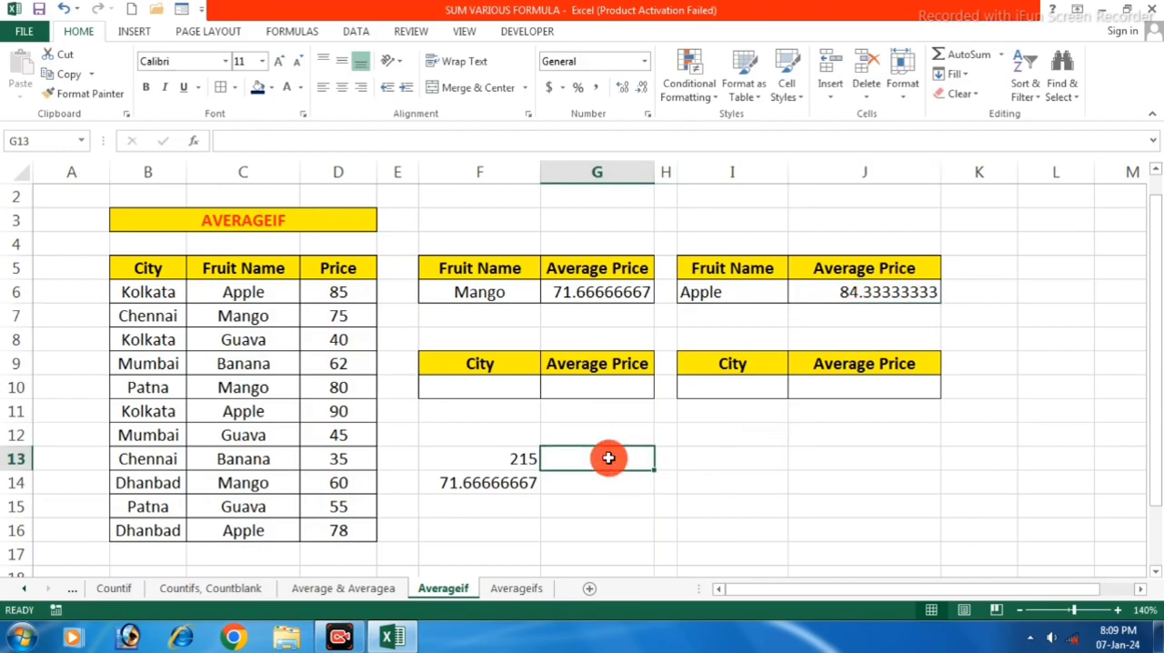
text(=)
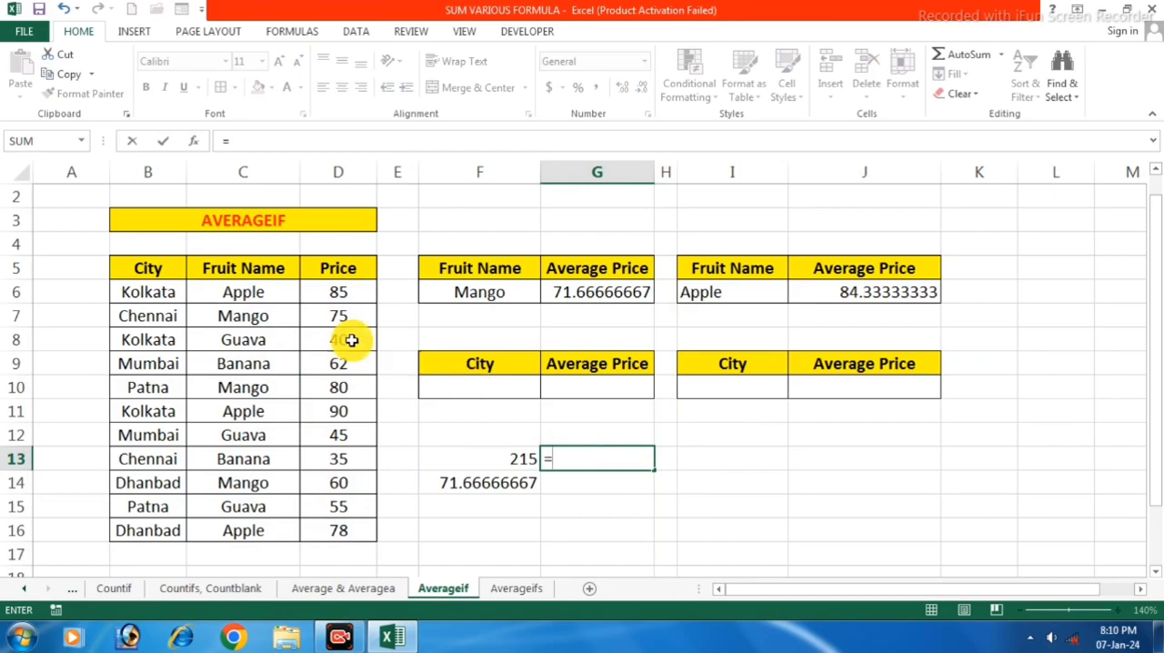
click(345, 292)
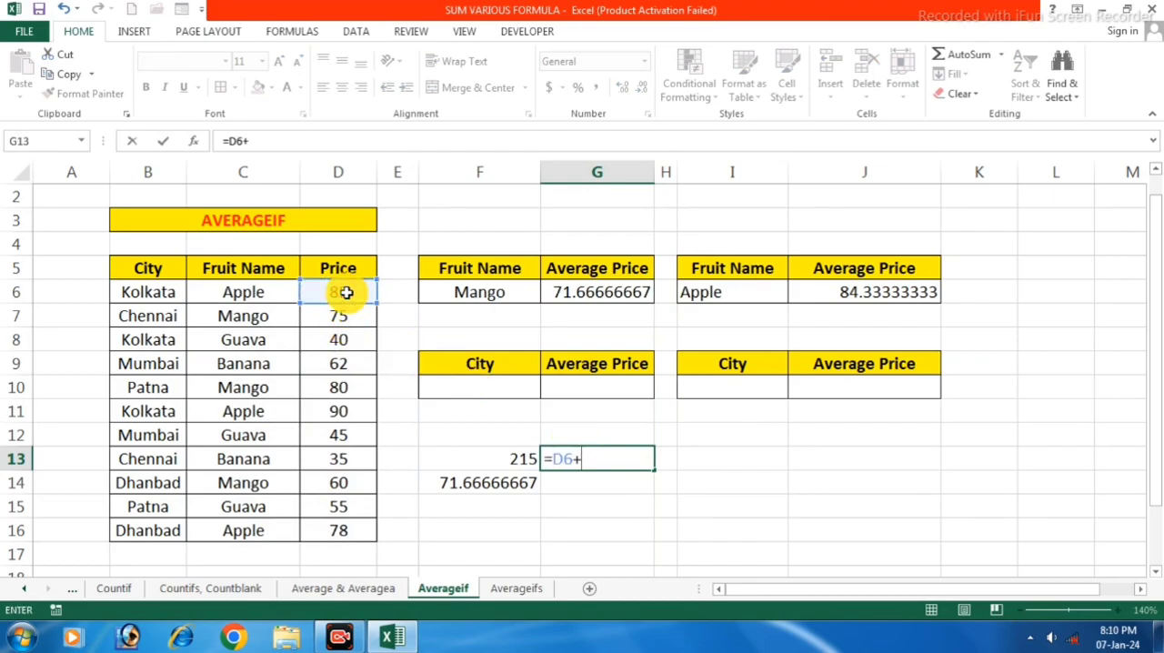
text(+)
click(324, 411)
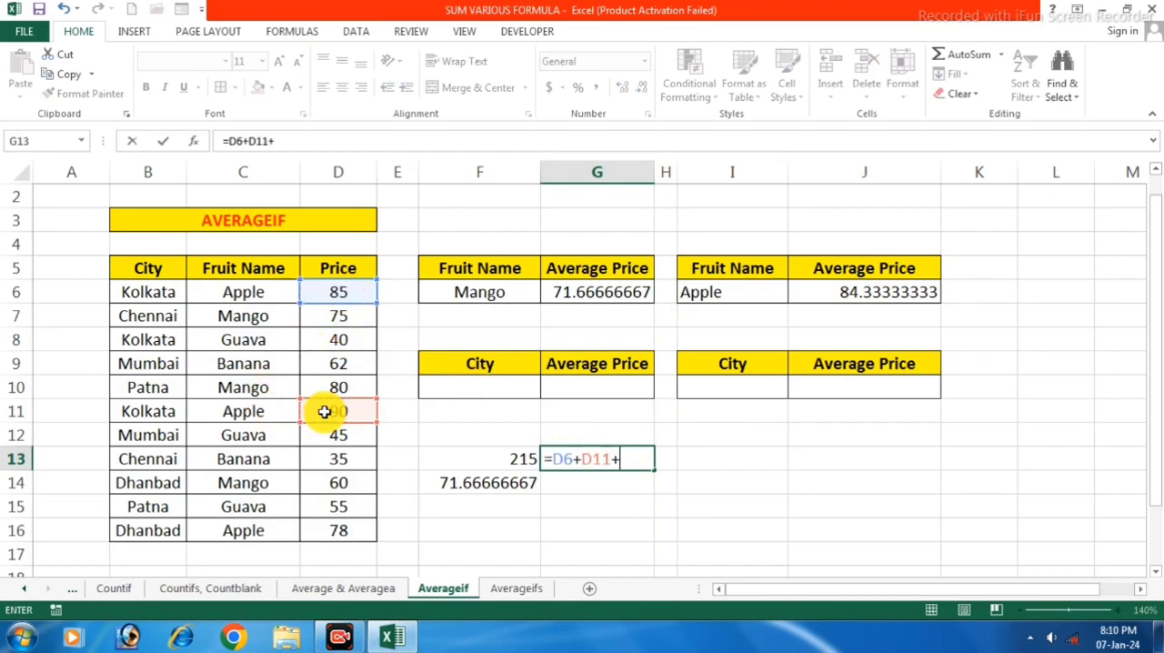
text(+)
click(337, 530)
key(Return)
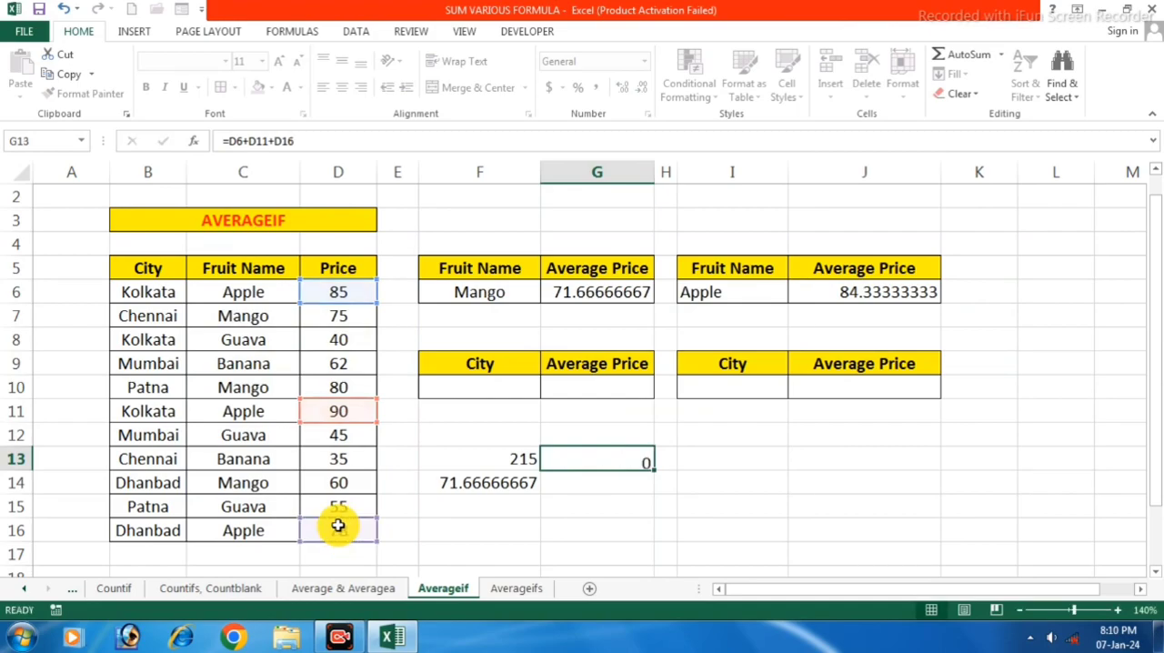
Divide the Apple price total by 3 in cell G14 with =G13/3
text(=)
click(610, 459)
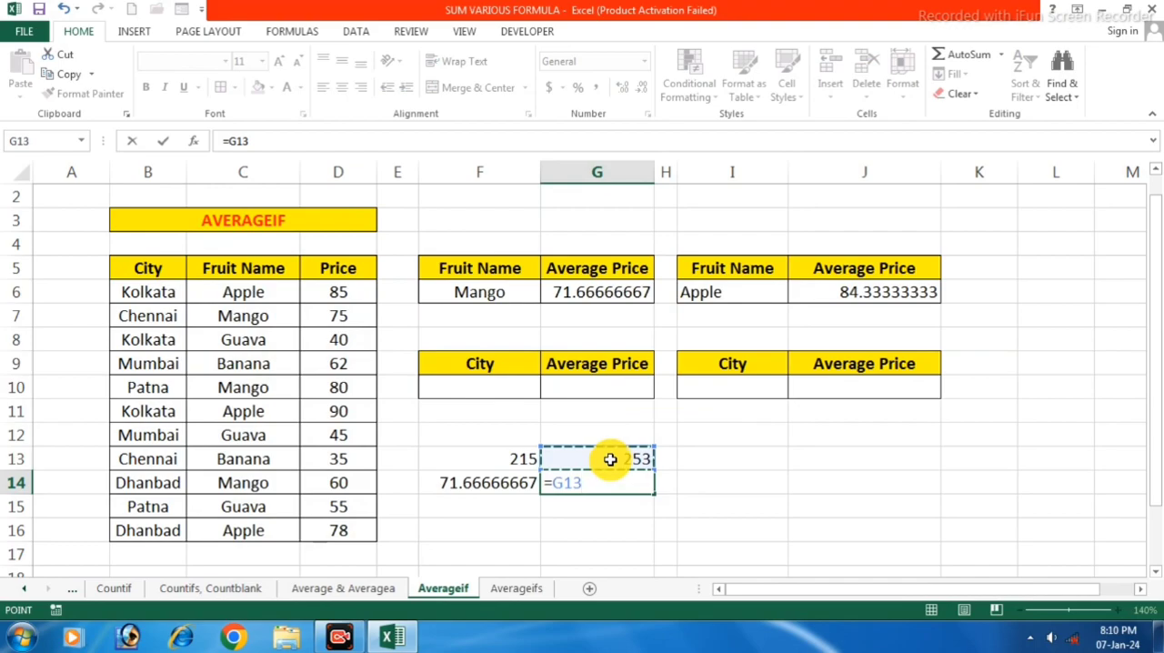
text(/3)
key(Return)
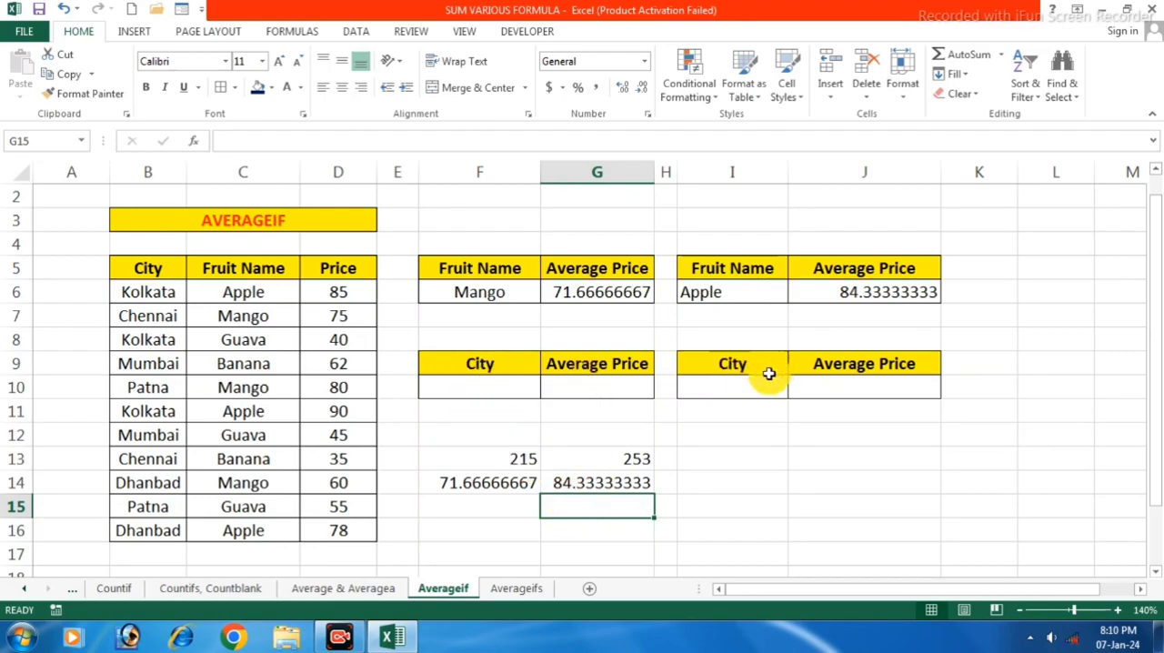
Enter Kolkata as the city in cell F10 and select its Average Price cell G10
click(479, 385)
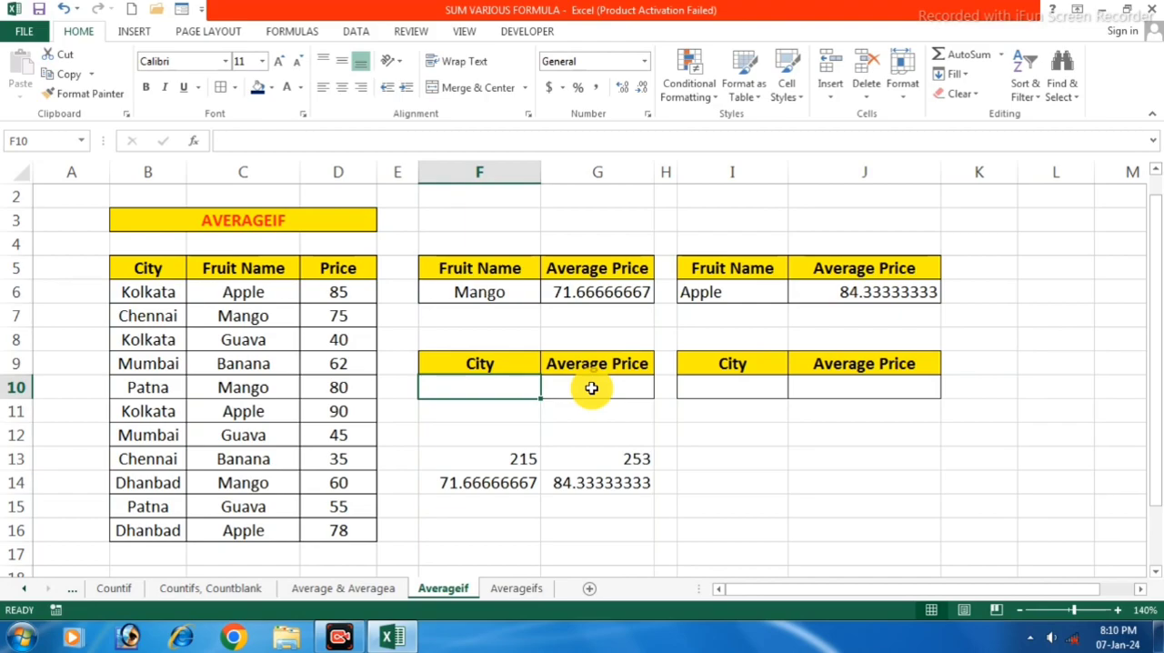
text(Kolkata)
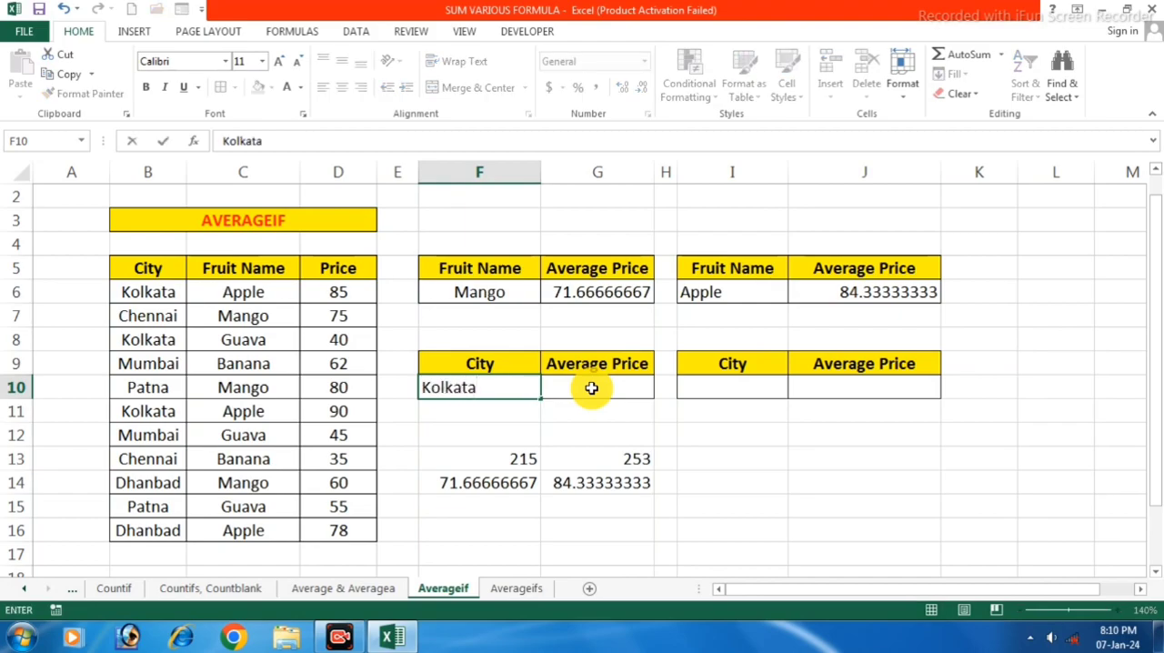
click(594, 387)
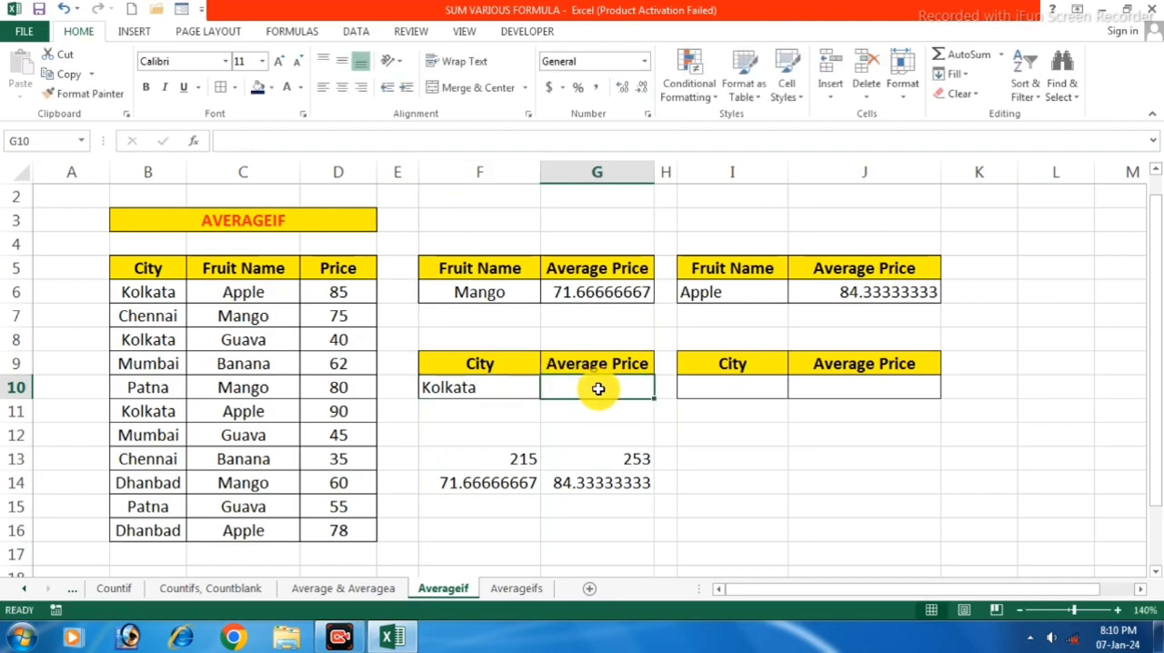
Calculate the average Kolkata price in G10 with =Averageif(B6:B16,F10,D6:D16)
text(=)
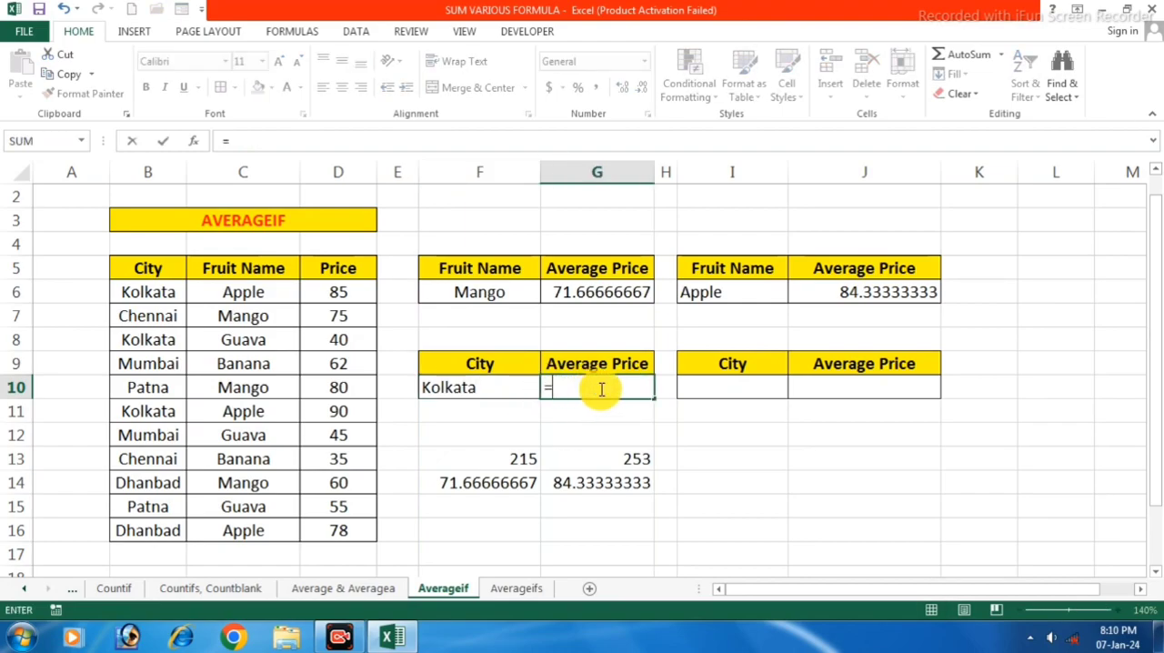
text(Avera)
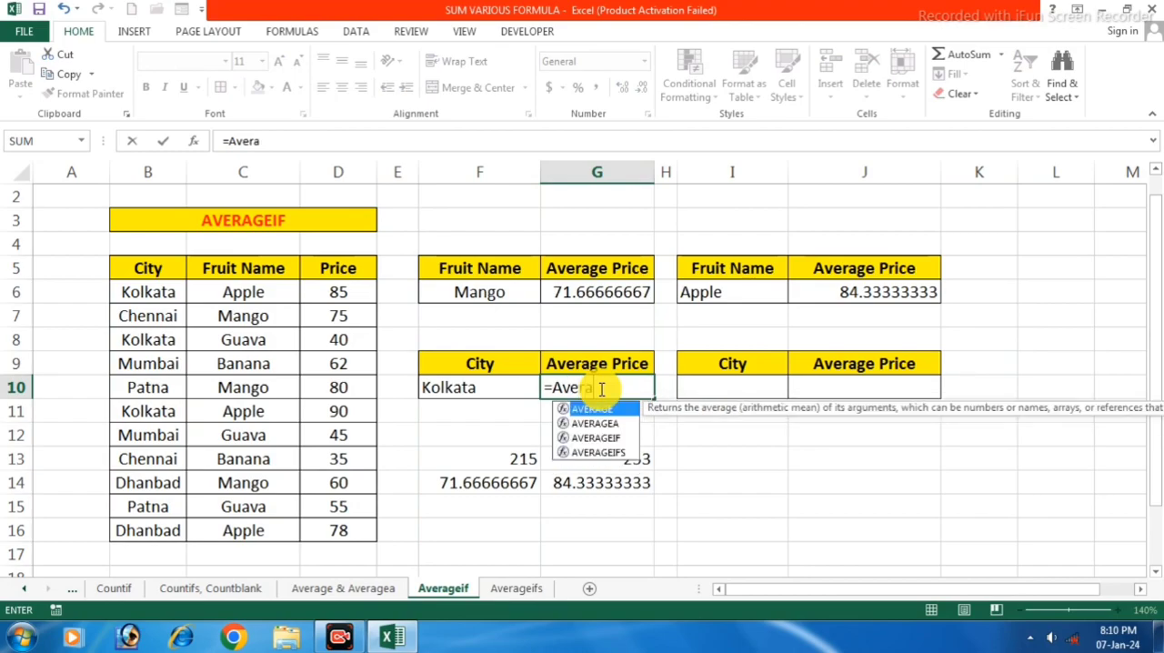
text(geif()
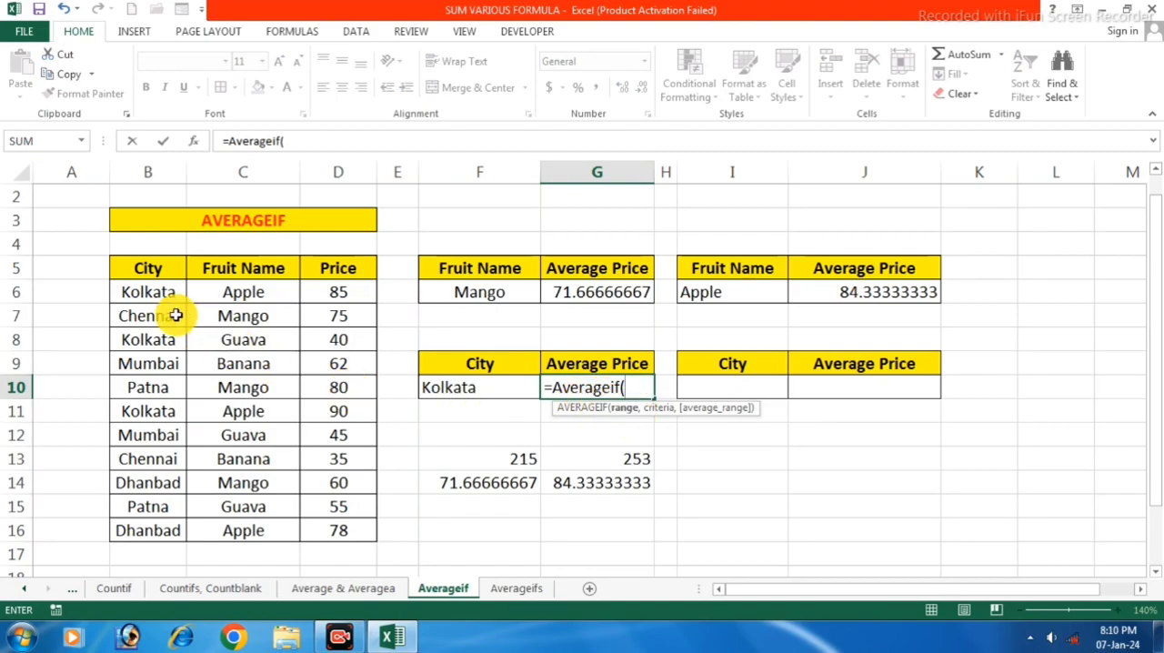
drag(152, 288, 177, 506)
text(,)
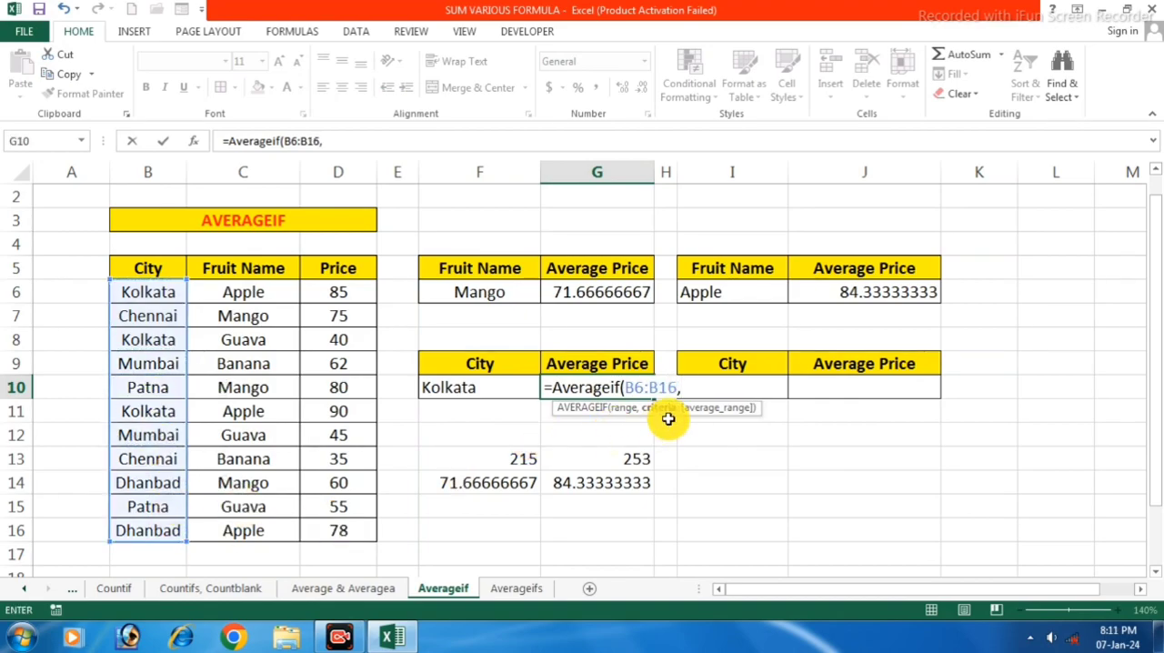
click(466, 387)
text(,)
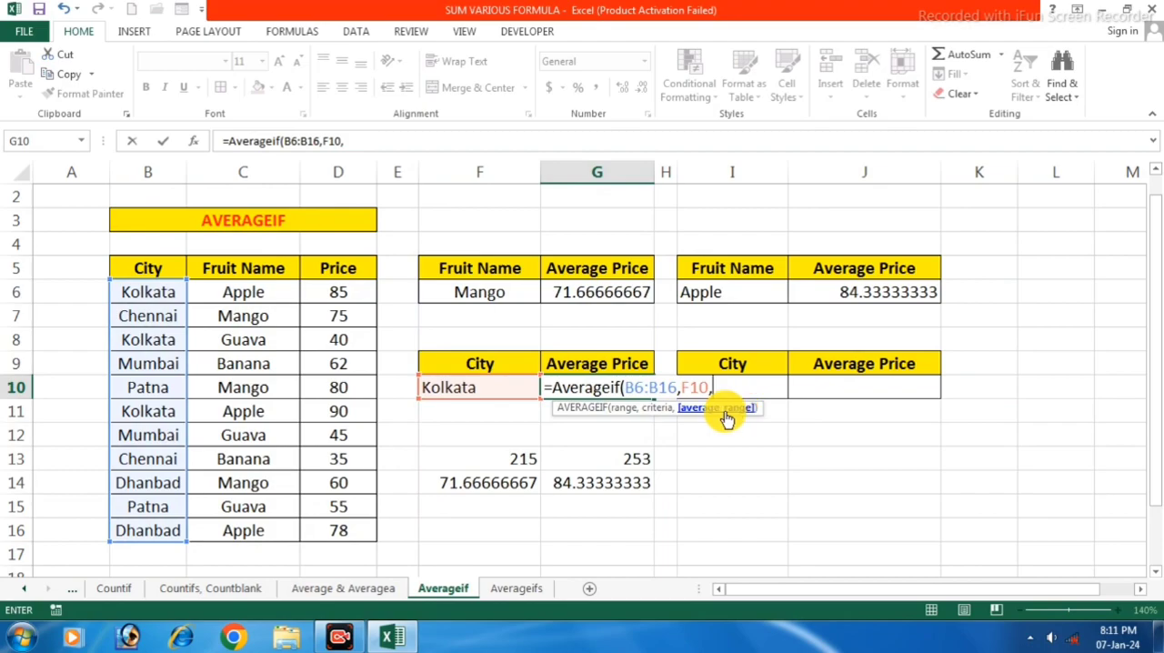
drag(353, 295, 351, 530)
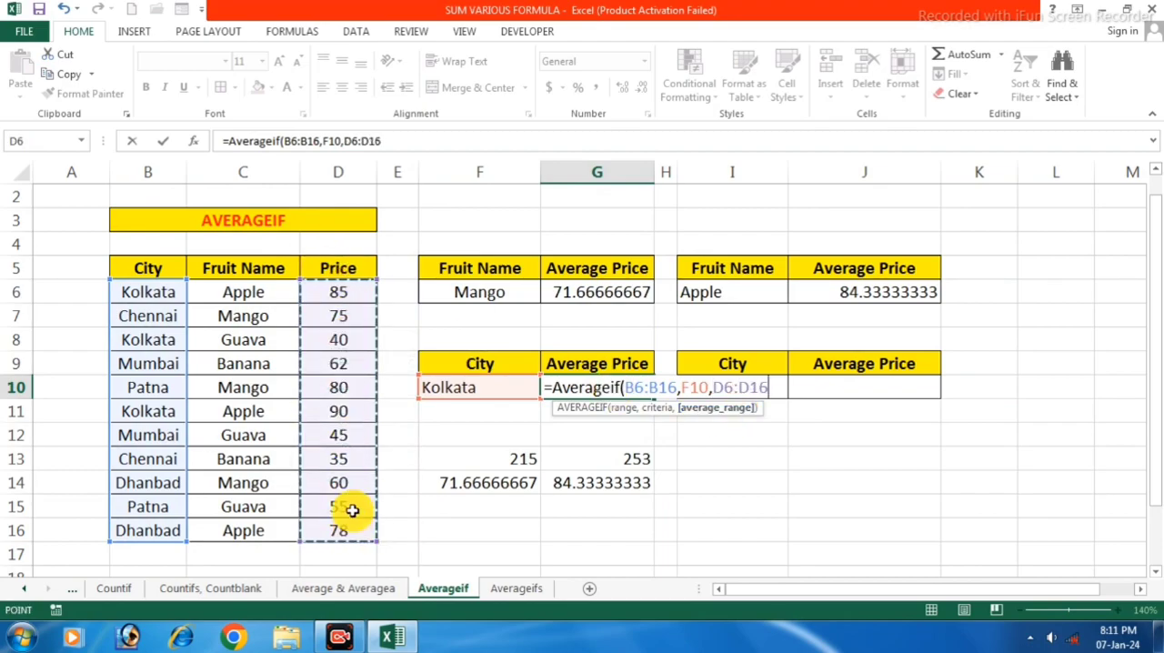
text())
key(Return)
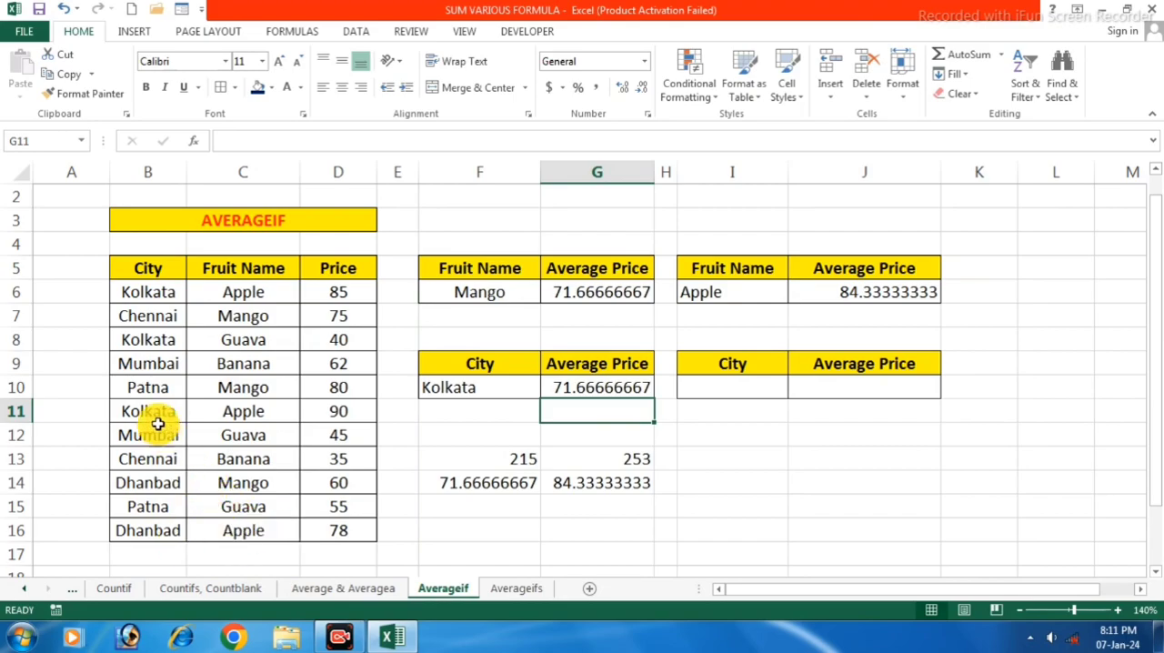
Locate the Kolkata rows and add up their three prices in cell I13 with =D6+D8+D11
click(162, 289)
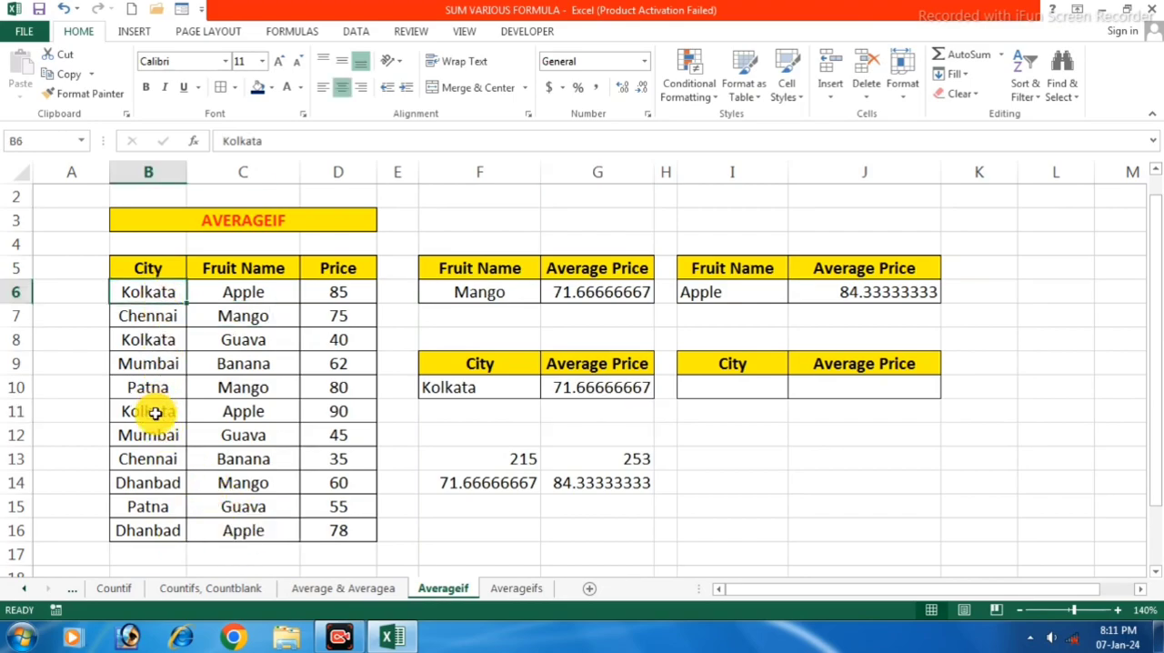
click(155, 412)
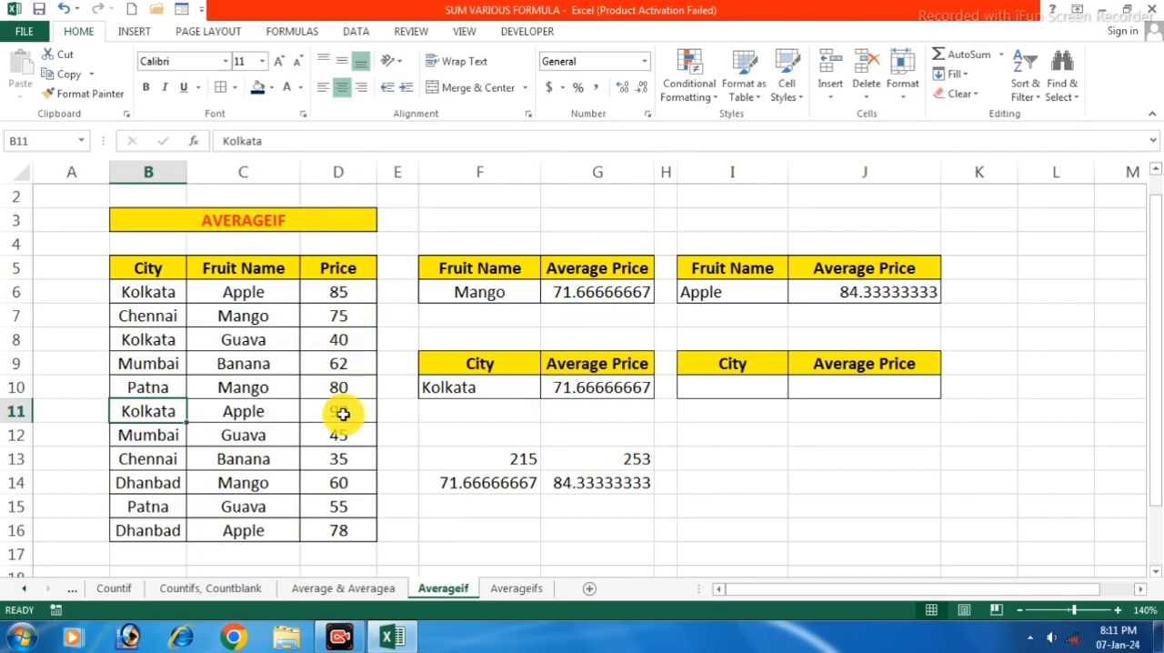
click(753, 457)
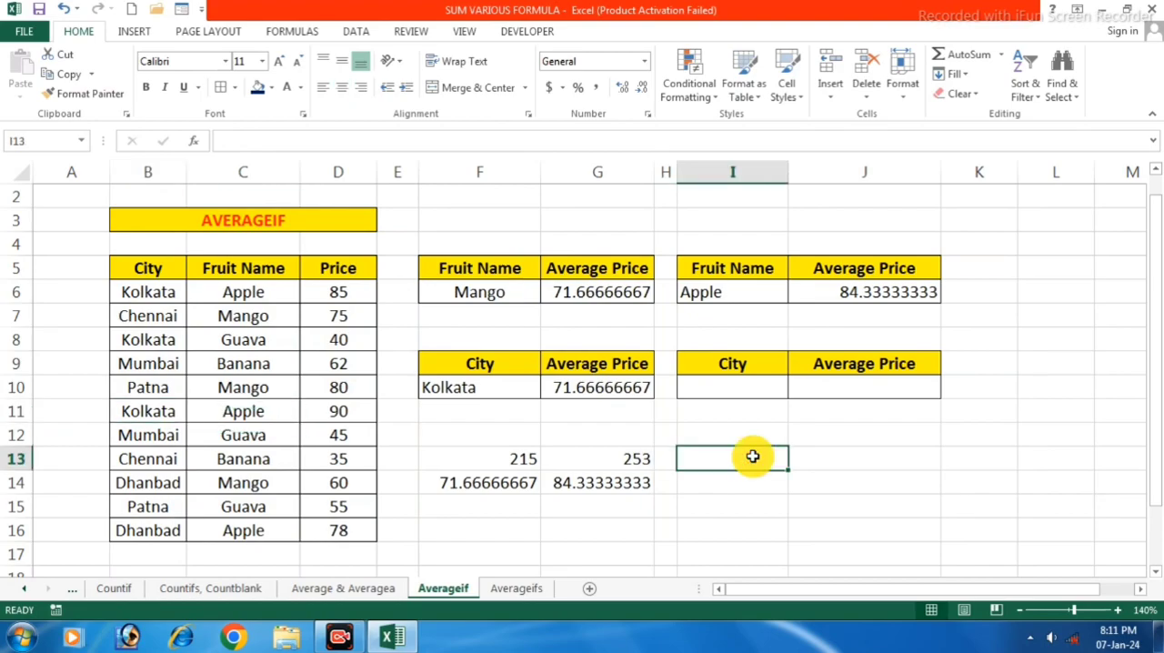
text(=)
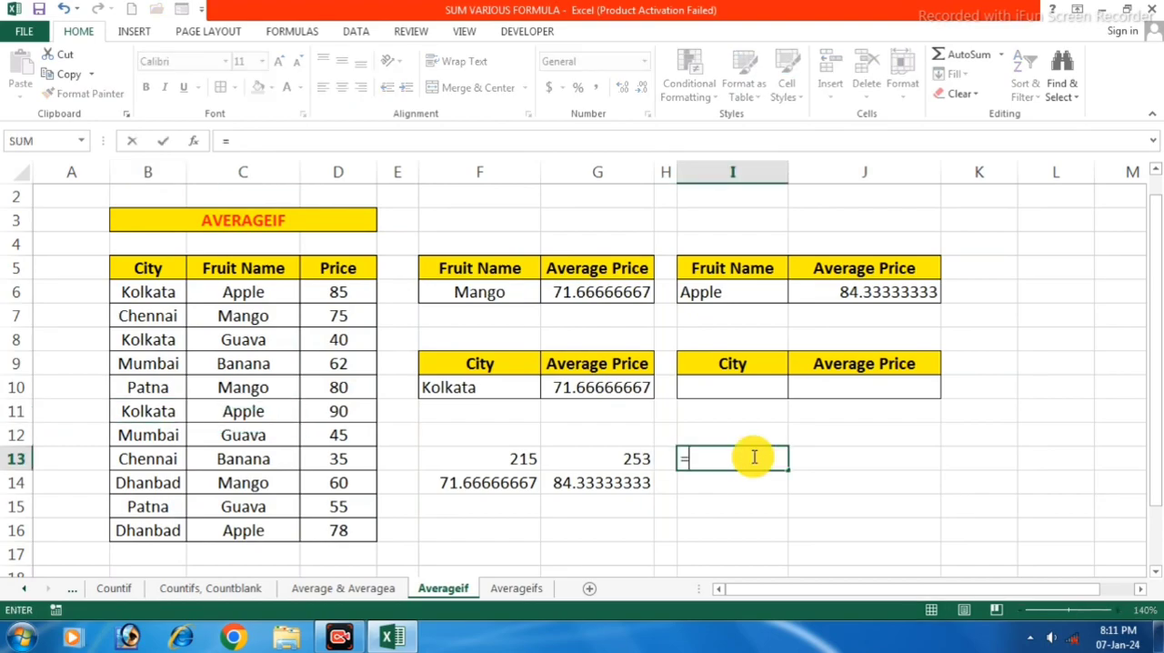
click(333, 293)
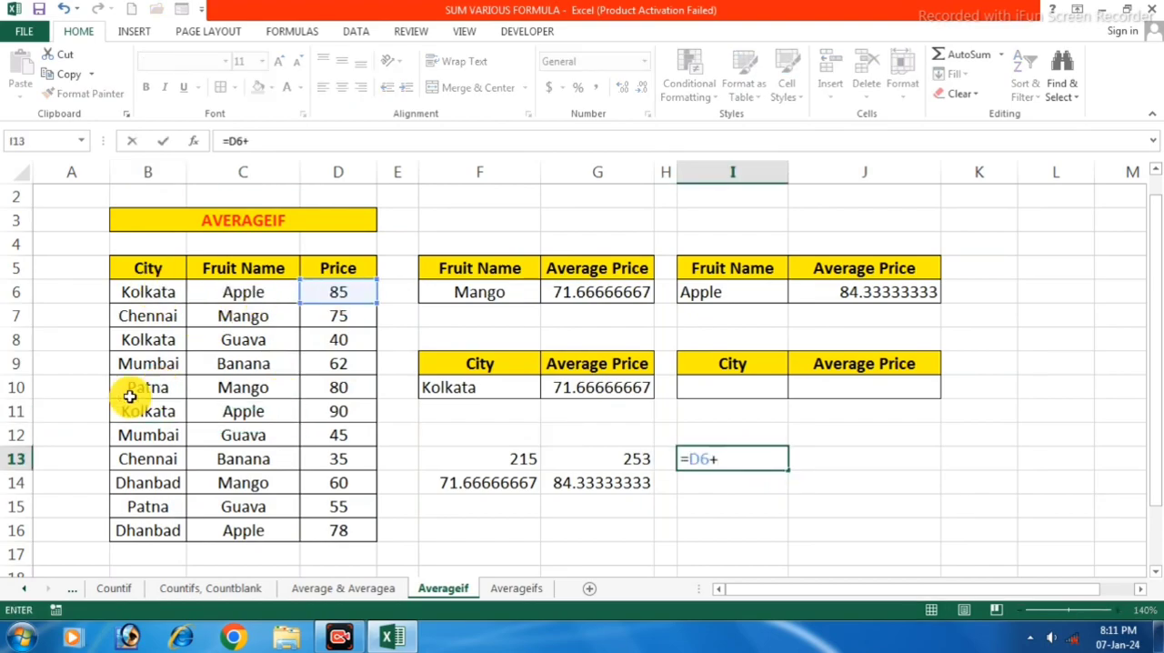
text(+)
click(336, 338)
text(+)
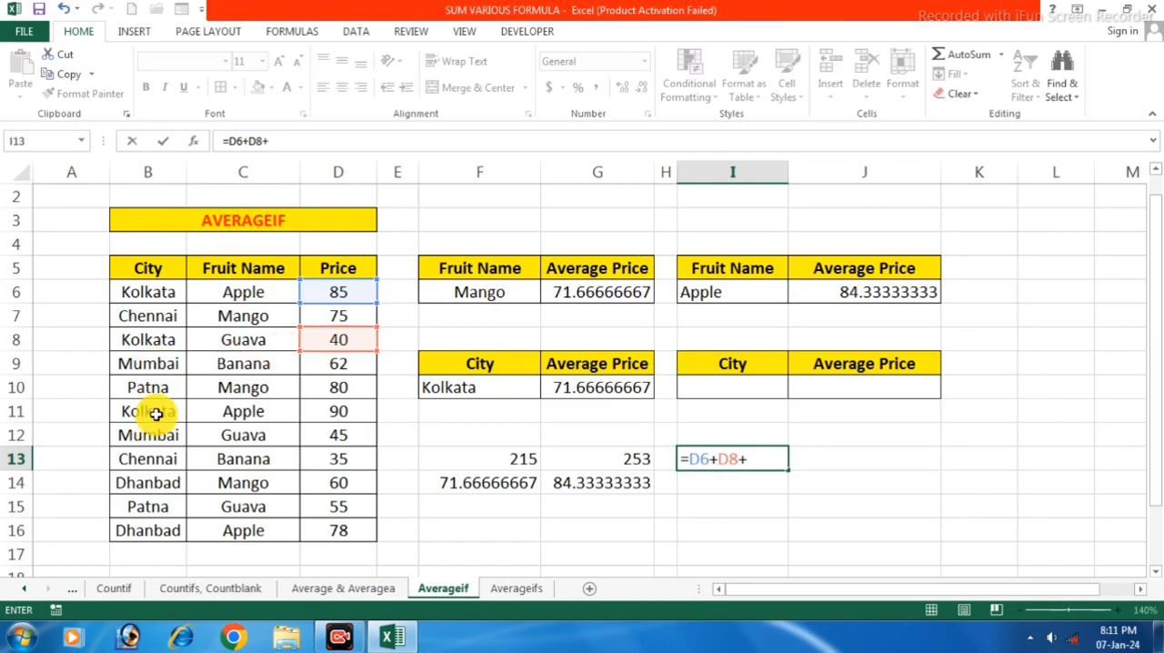
click(343, 413)
key(Return)
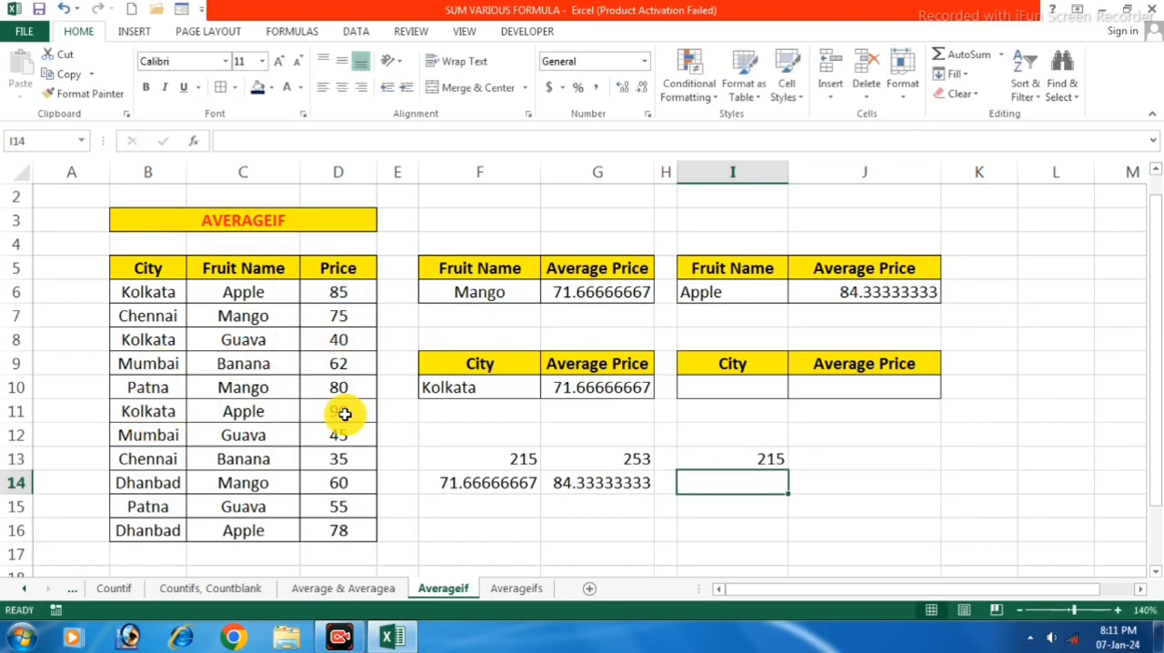
Divide the Kolkata price total by 3 in cell I14 with =I13/3
text(=)
click(733, 461)
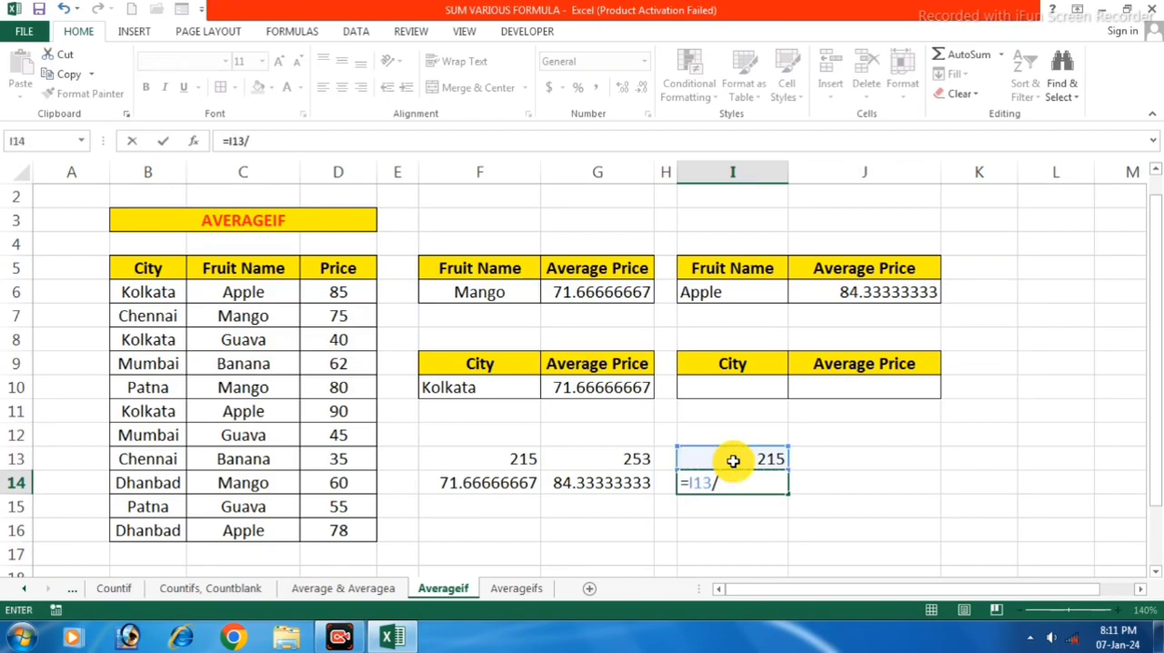
key(Return)
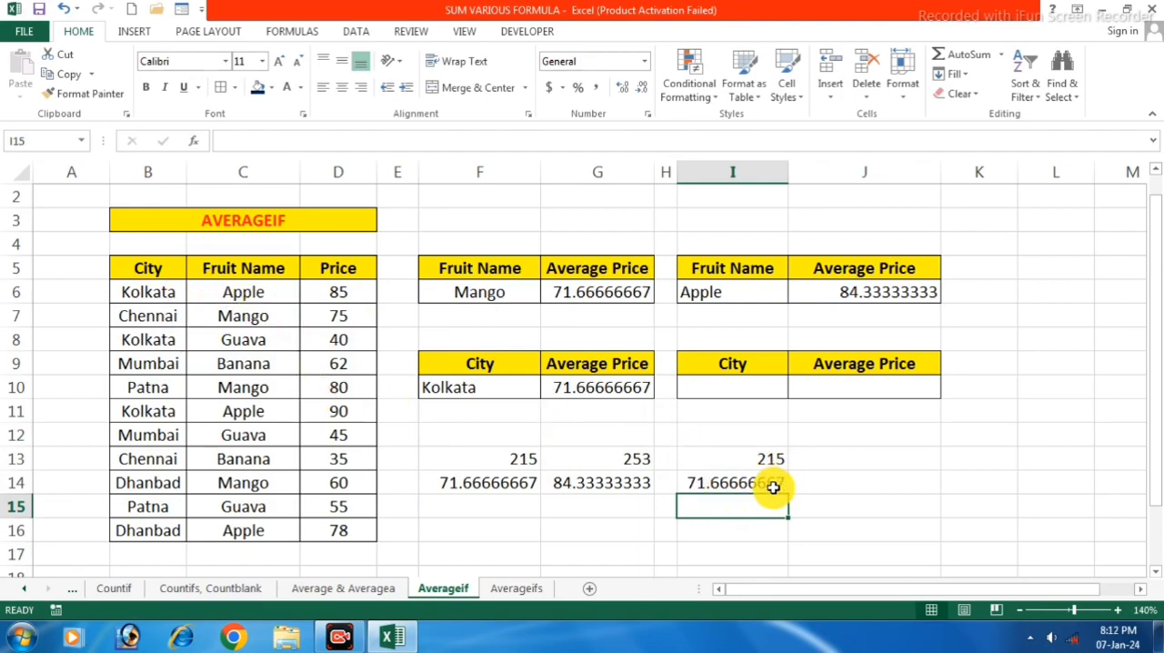
Enter Mumbai as the city in cell I10 and select its Average Price cell J10
click(725, 389)
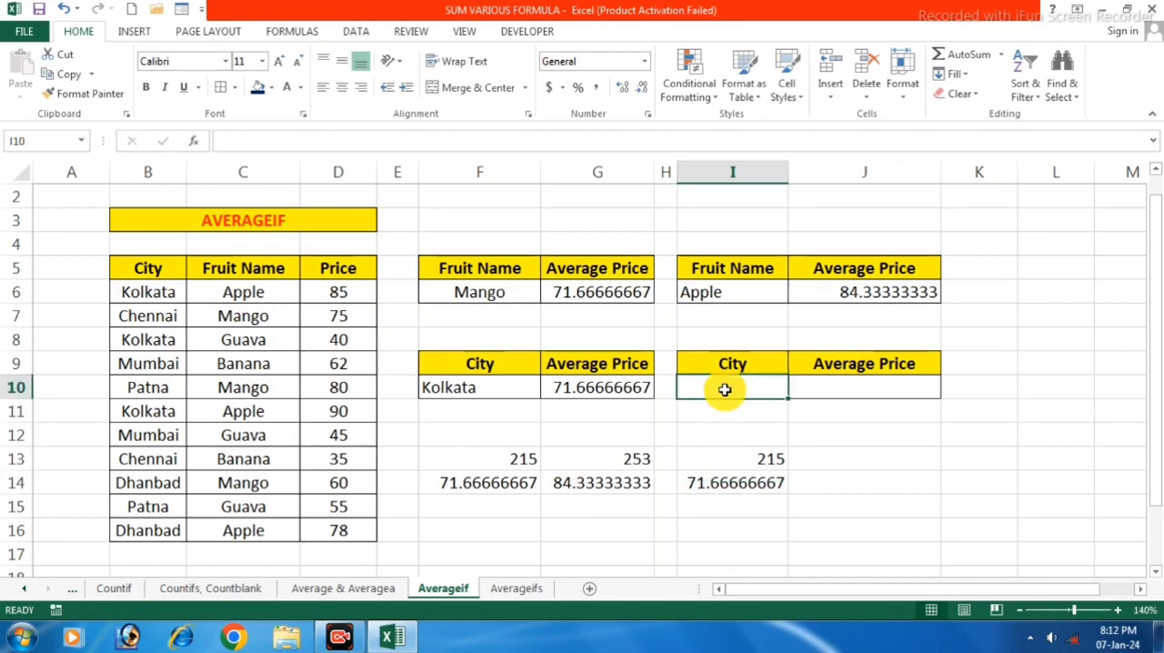
text(Mumbai)
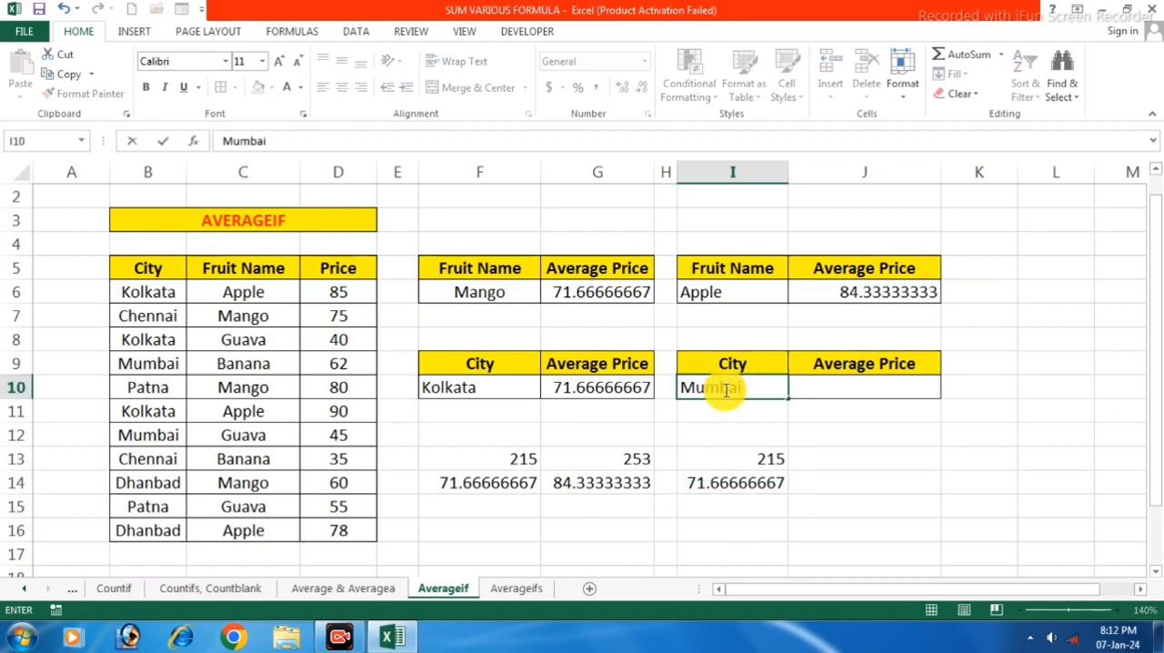
click(879, 386)
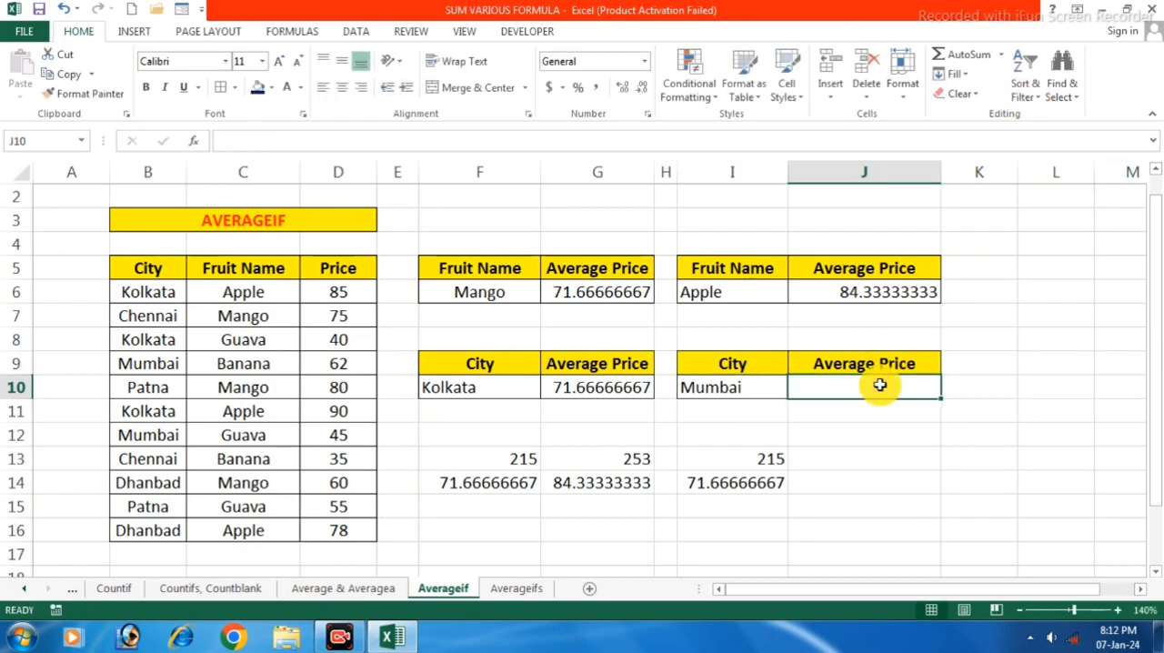
Calculate the average Mumbai price in J10 with =Averageif(B6:B16,I10,D6:D16)
text(=)
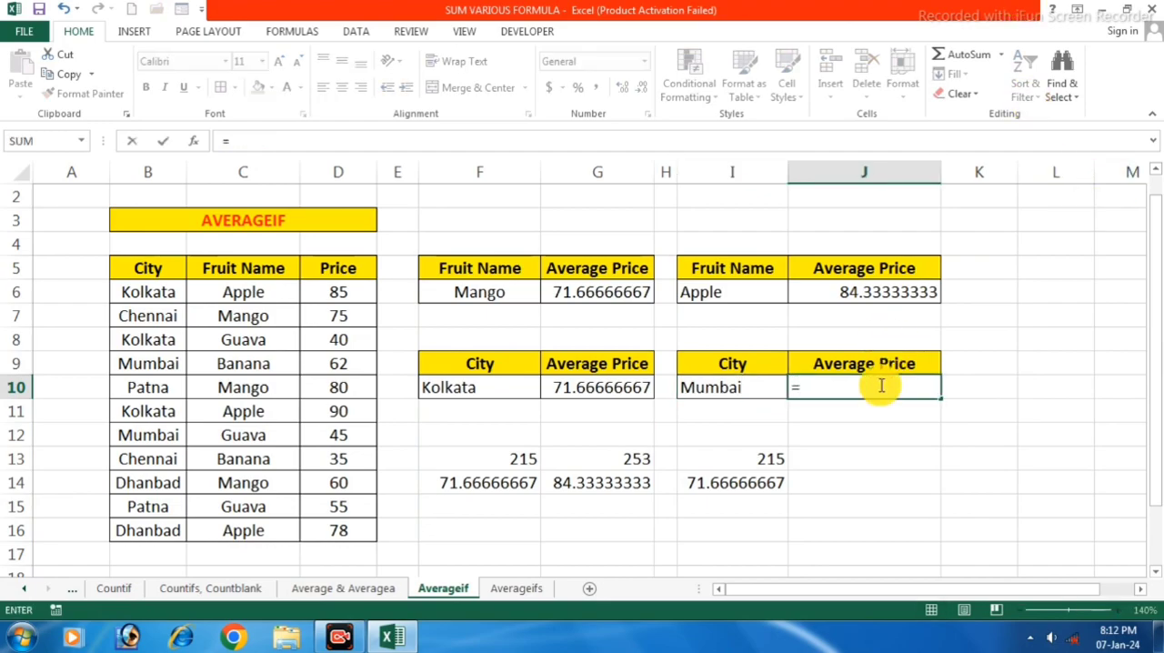
text(Aver)
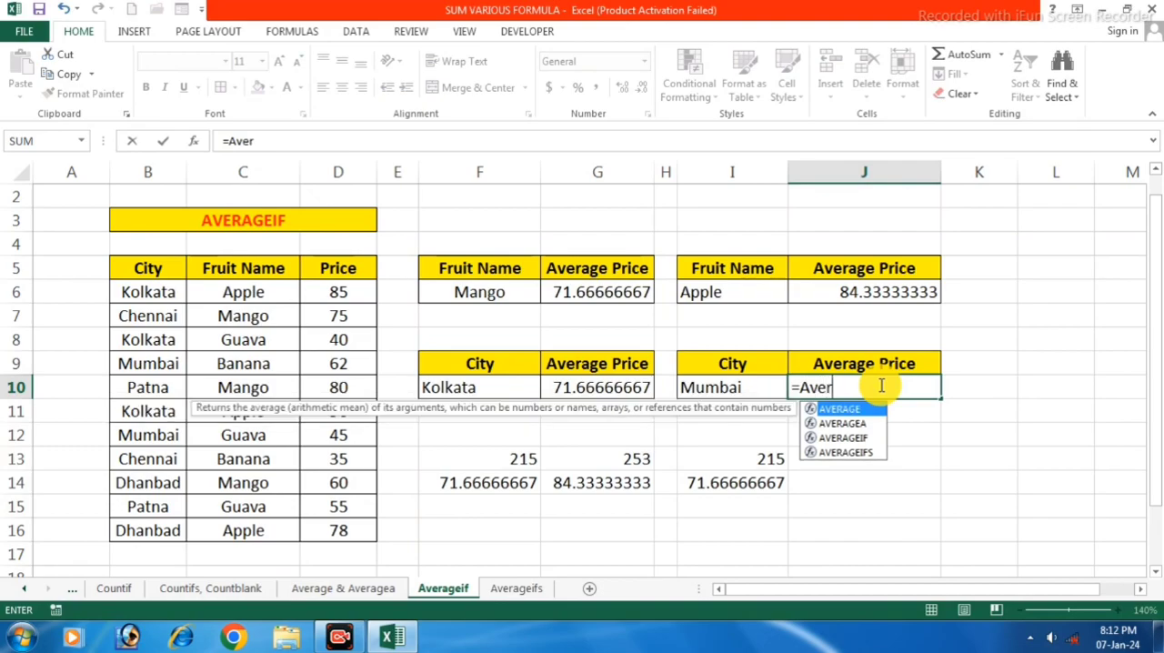
text(ageif()
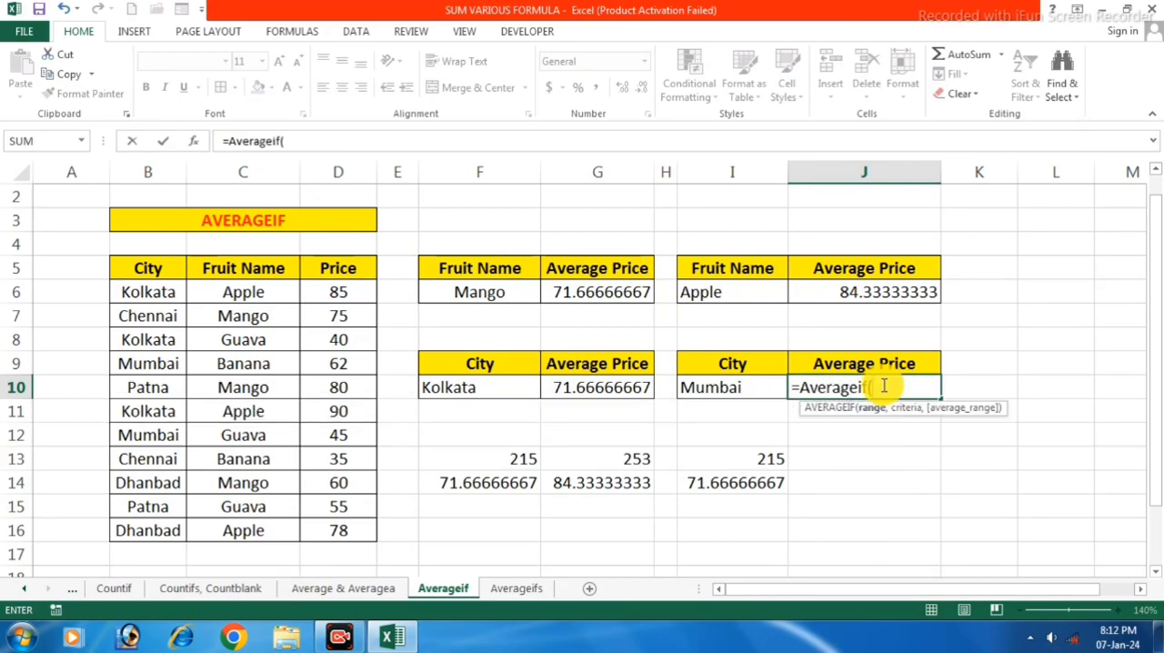
click(143, 292)
drag(148, 371, 153, 528)
text(,)
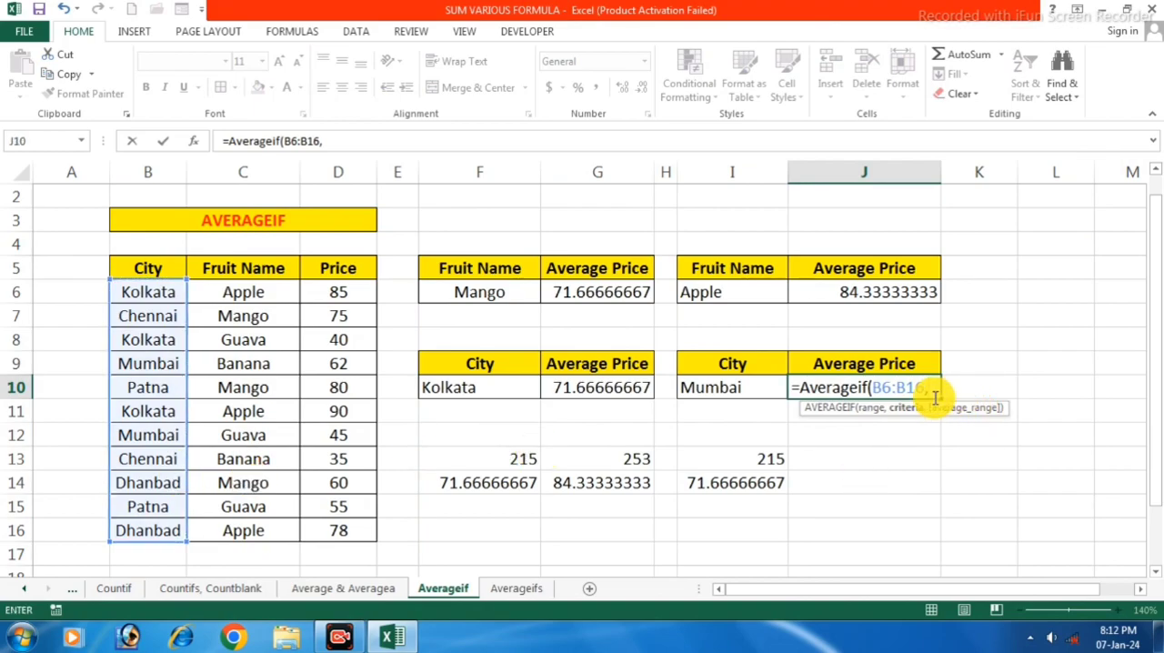
click(747, 390)
text(,)
drag(339, 288, 349, 525)
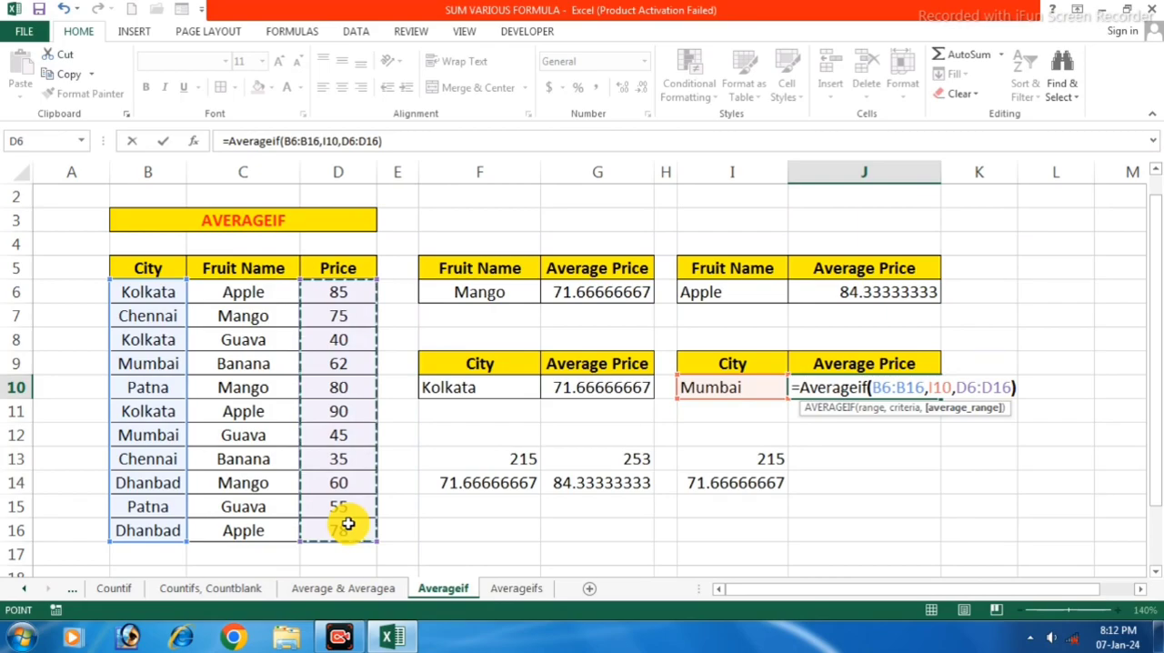
key(Return)
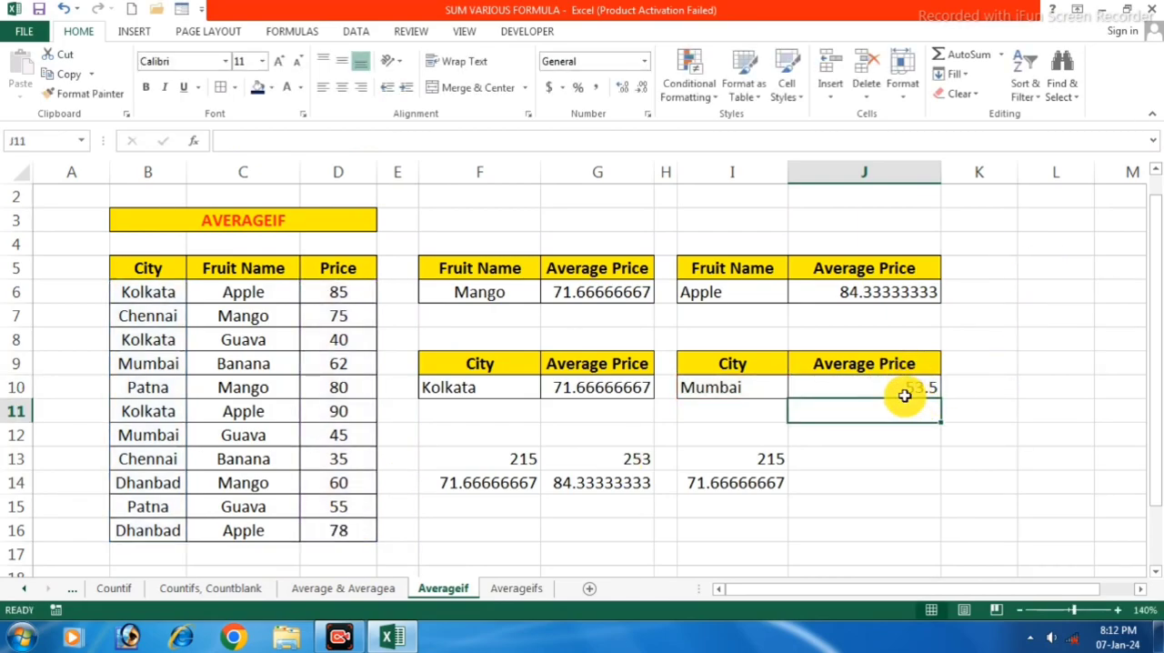
Add up the two Mumbai prices in cell J13 with =D9+D12
click(882, 460)
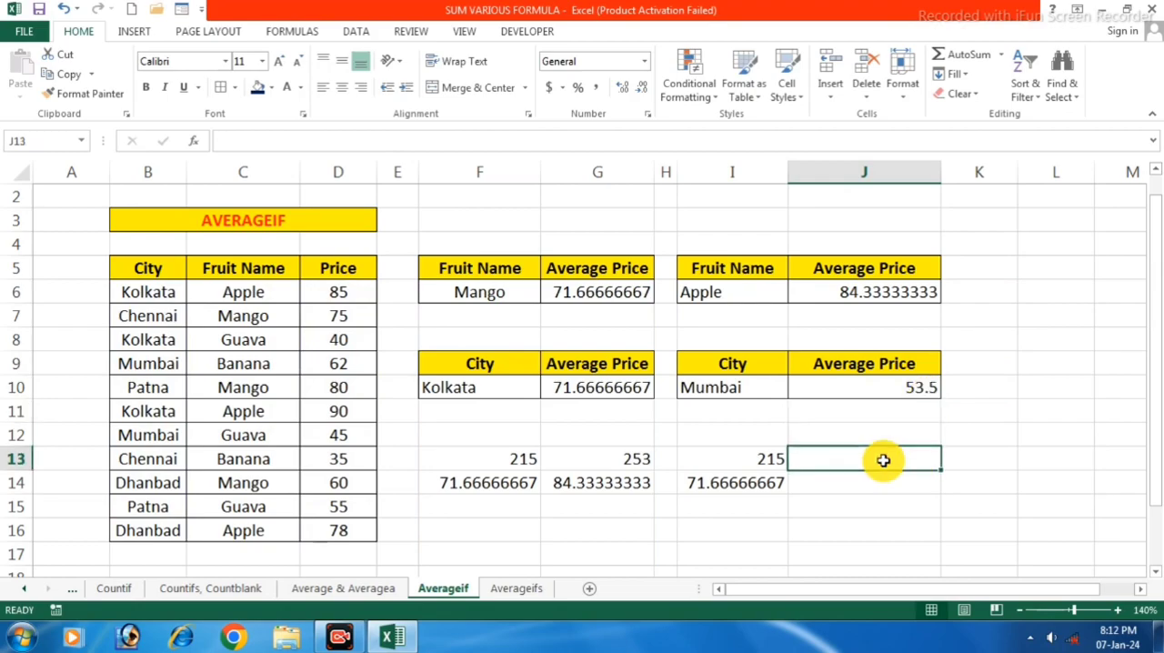
text(=)
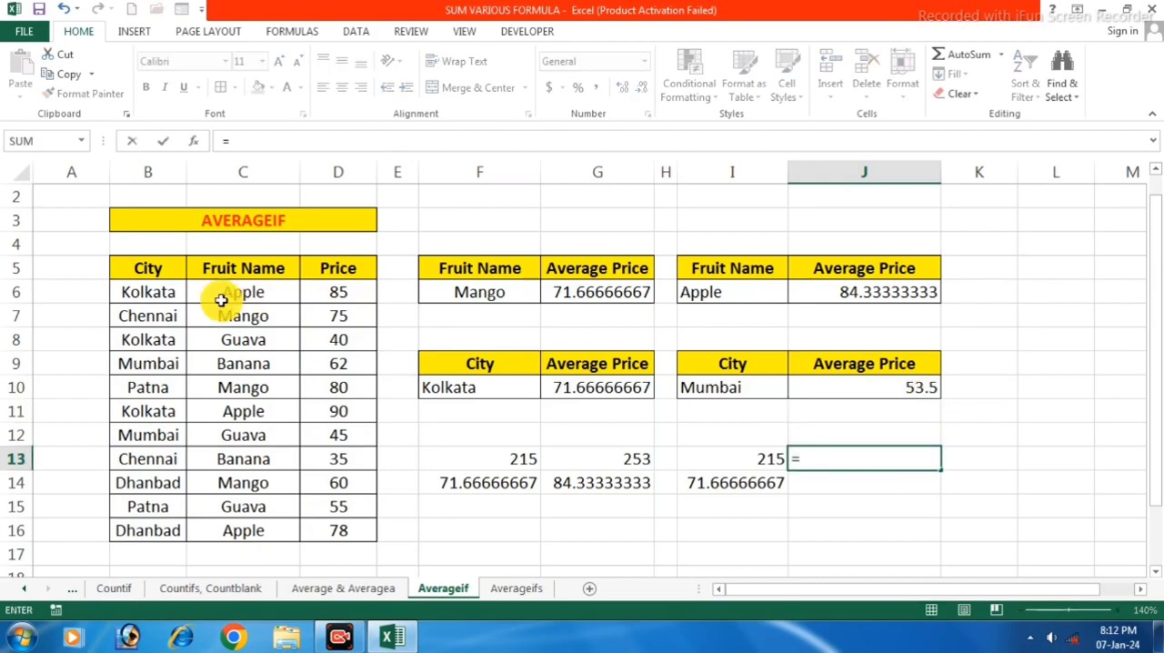
click(337, 363)
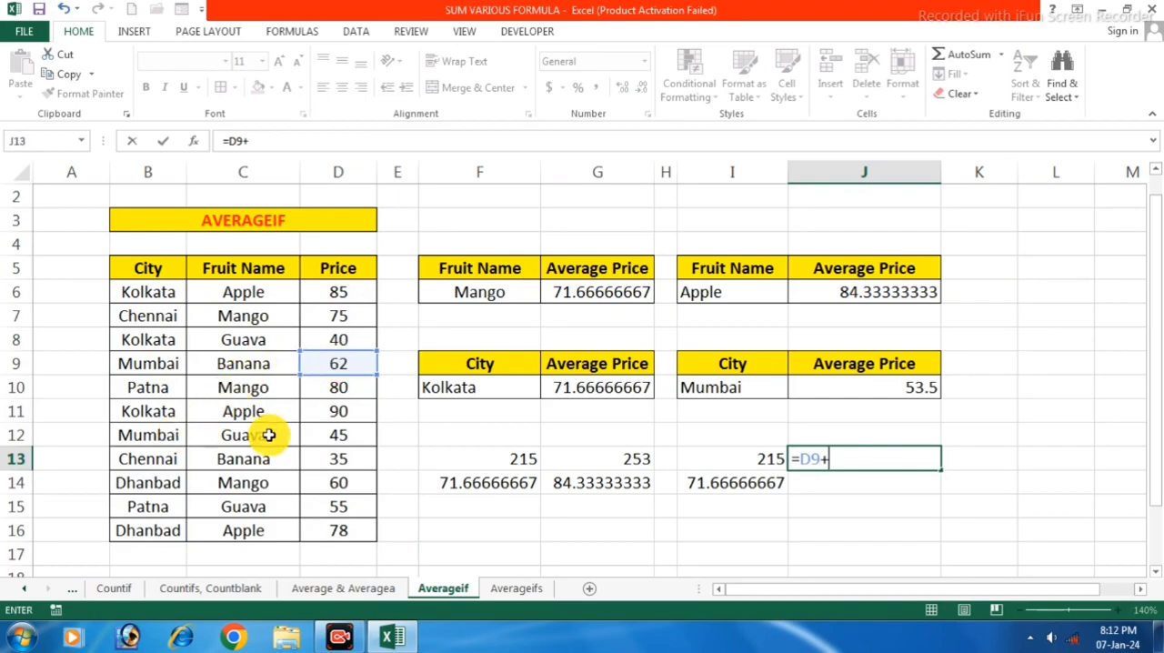
click(342, 435)
text(+)
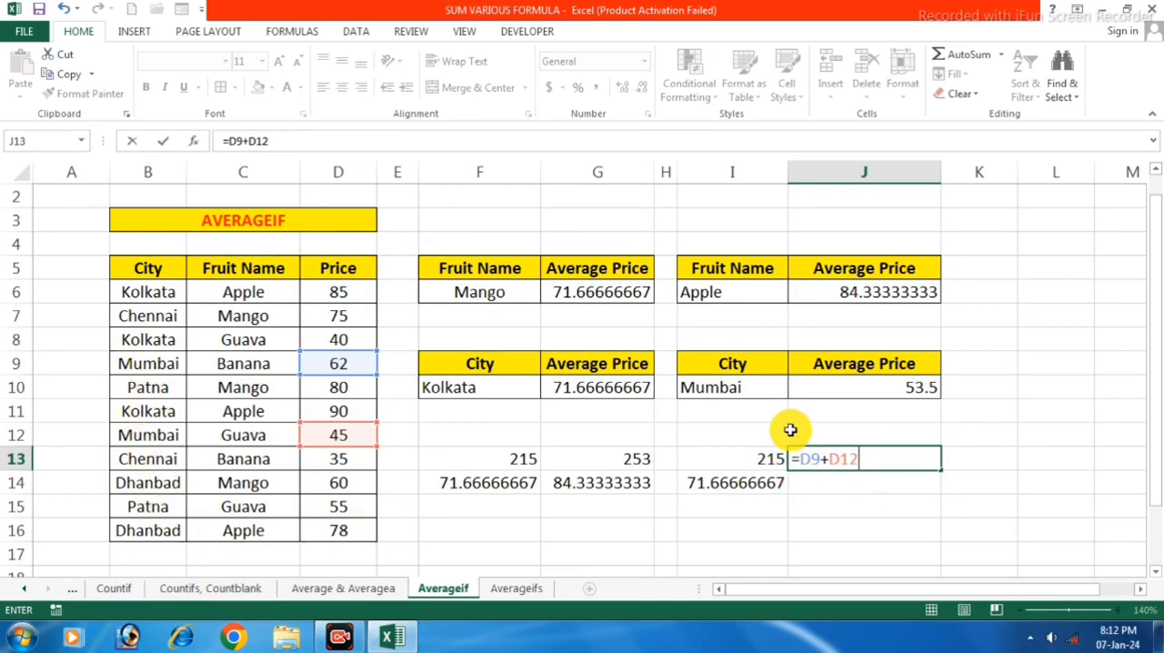
key(Return)
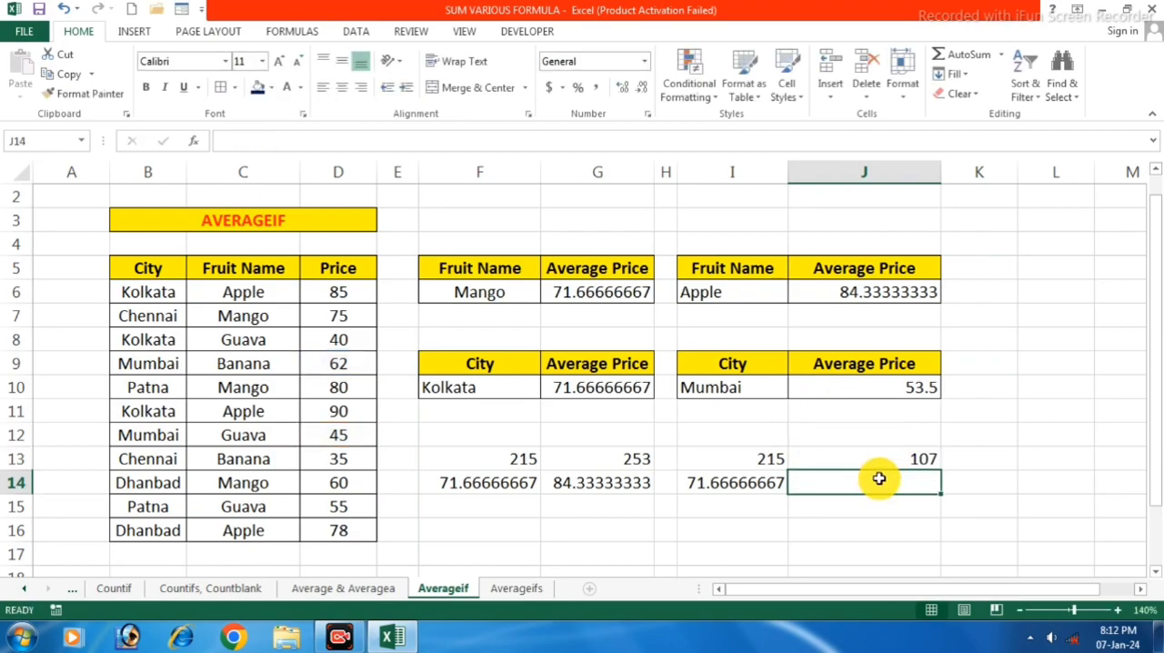
Divide the Mumbai price total by 2 in cell J14 with =J13/2
text(=)
click(921, 454)
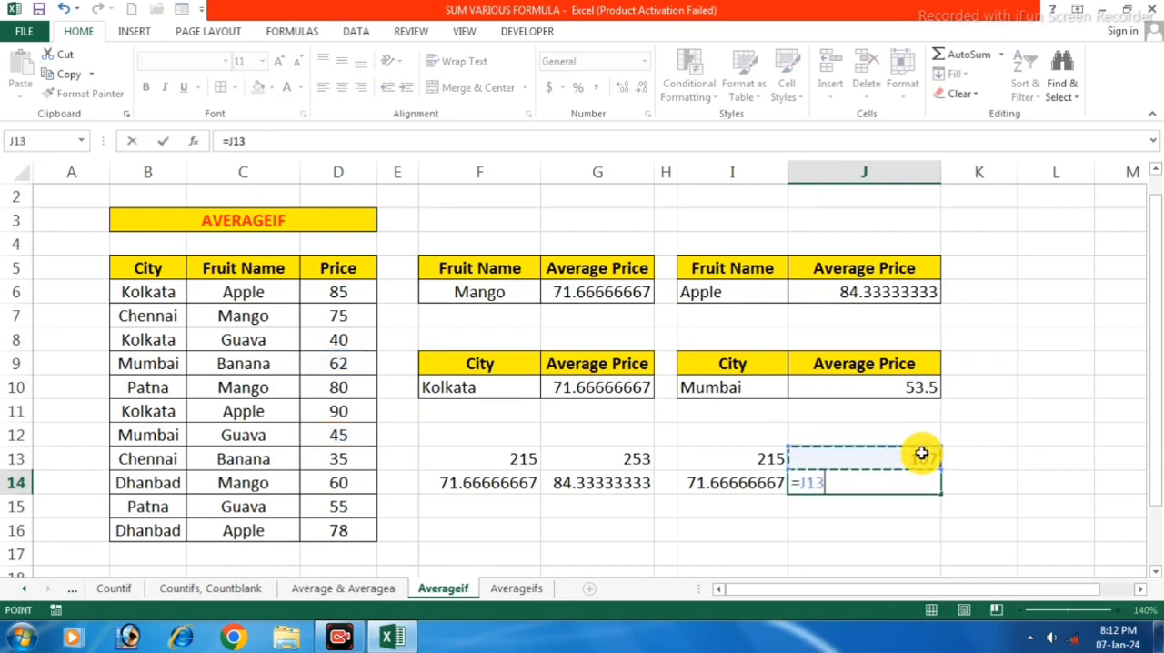
text(/2)
key(Return)
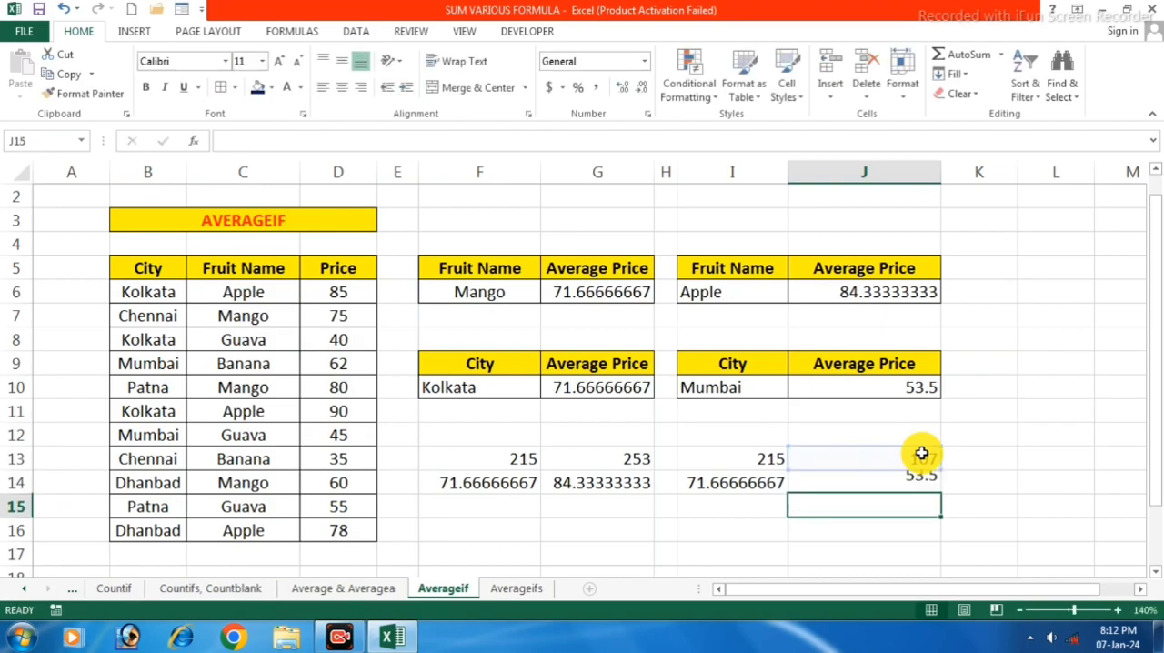